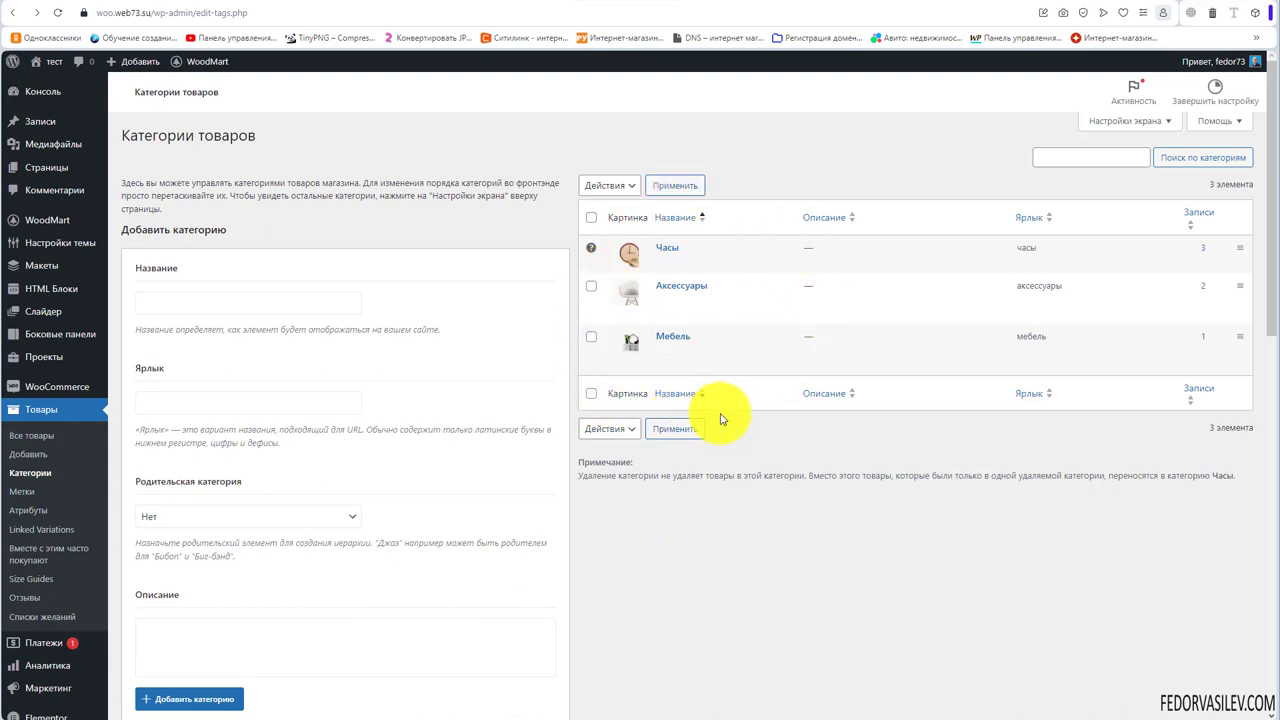
# Examine the new product category form's fields, from name, slug and parent category down to the thumbnail, additional images and extra description.
pyautogui.scroll(-4, 229, 297)
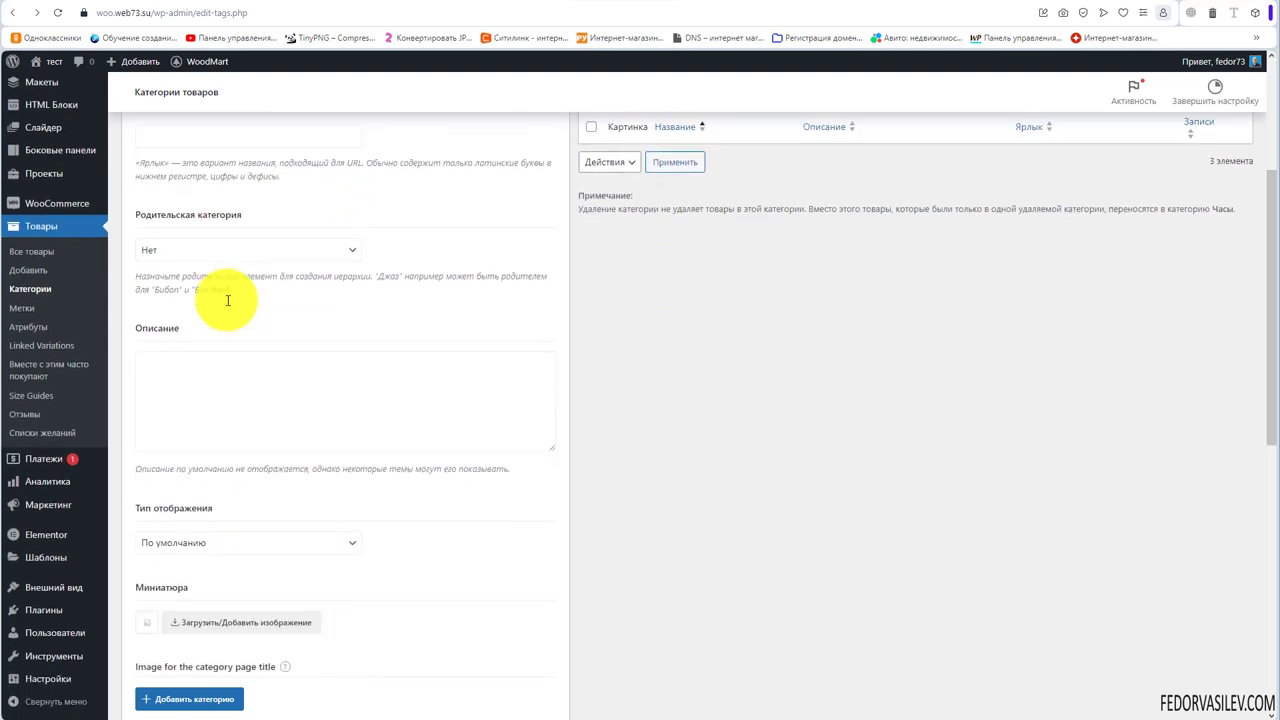
pyautogui.scroll(-2, 290, 368)
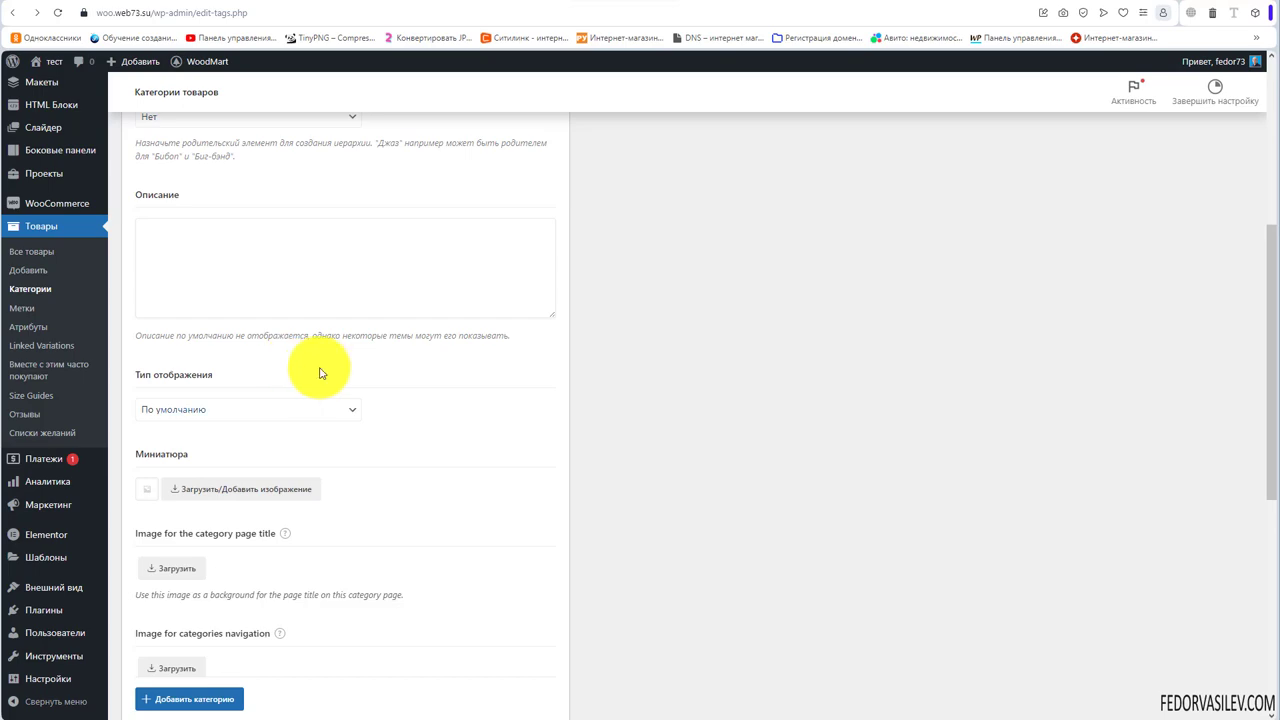
pyautogui.scroll(5, 229, 214)
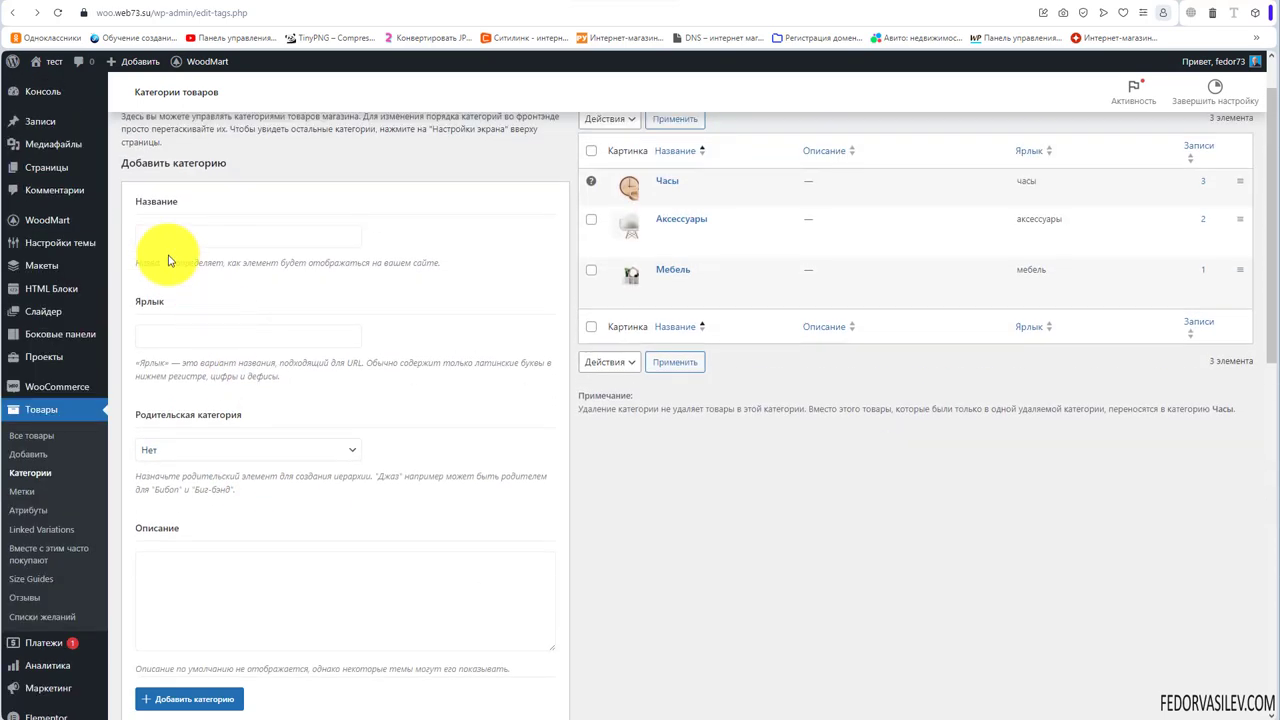
pyautogui.scroll(-5, 302, 406)
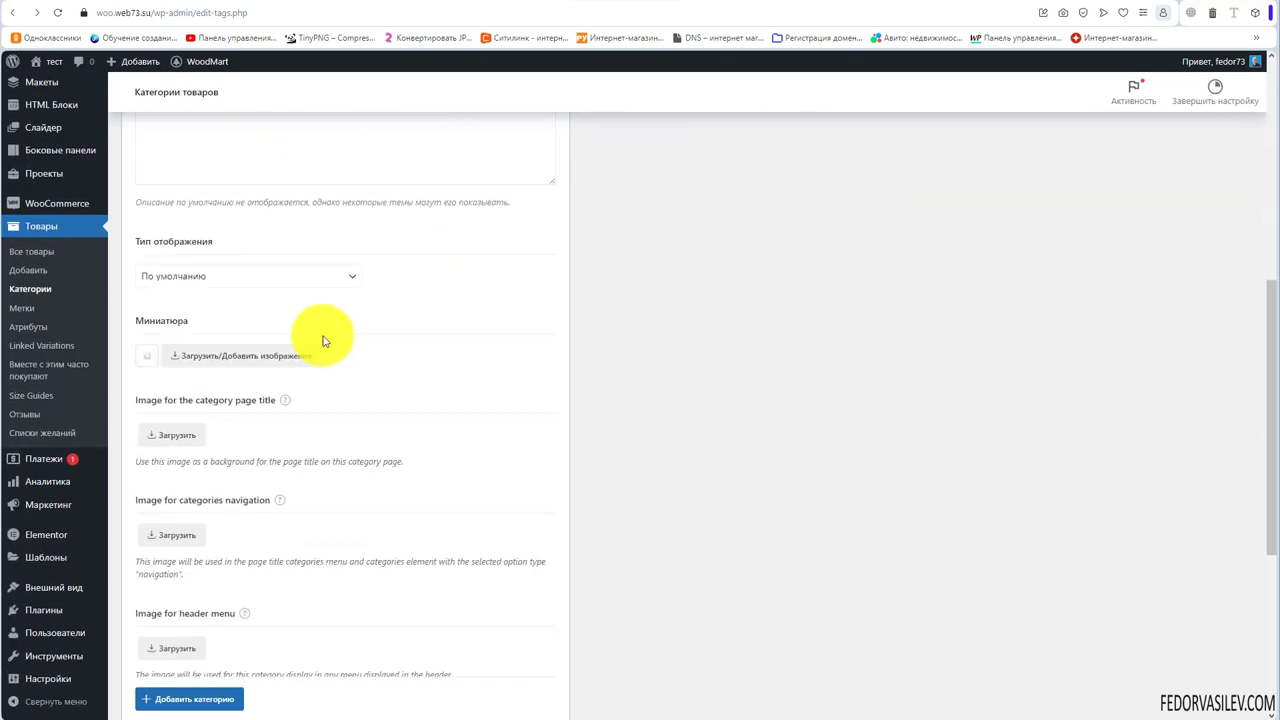
pyautogui.scroll(-3, 180, 237)
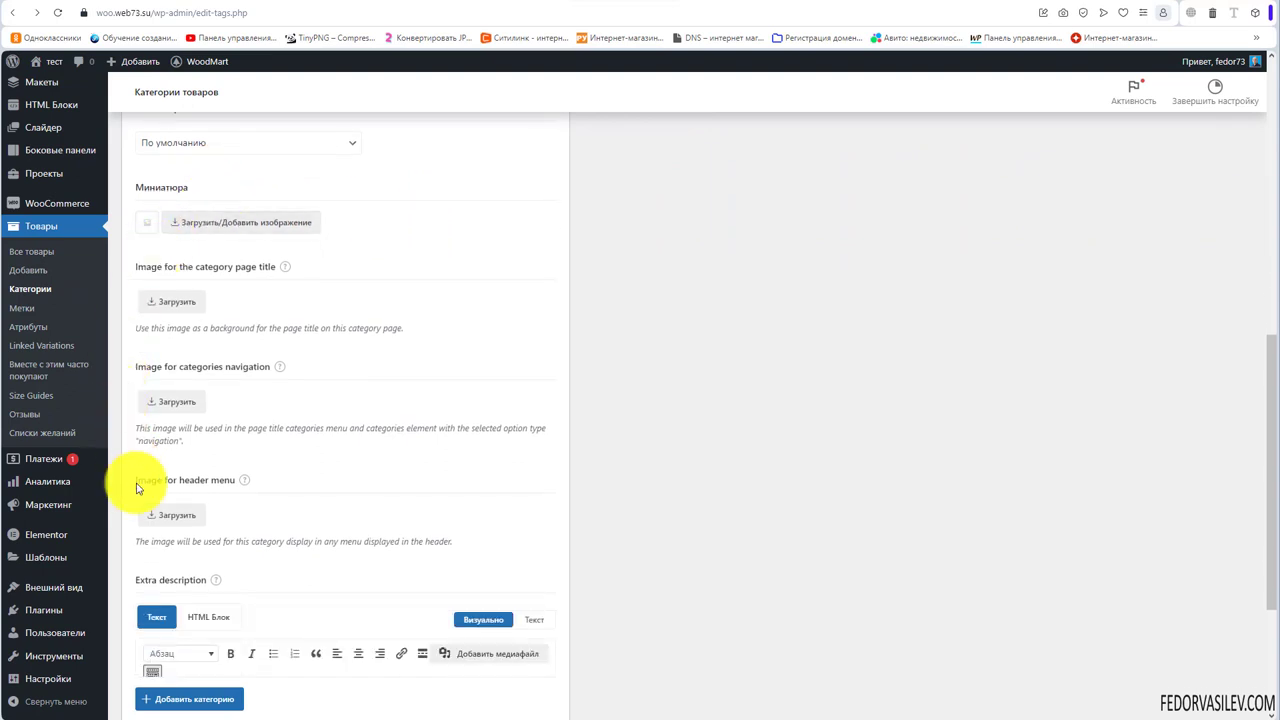
pyautogui.scroll(3, 265, 550)
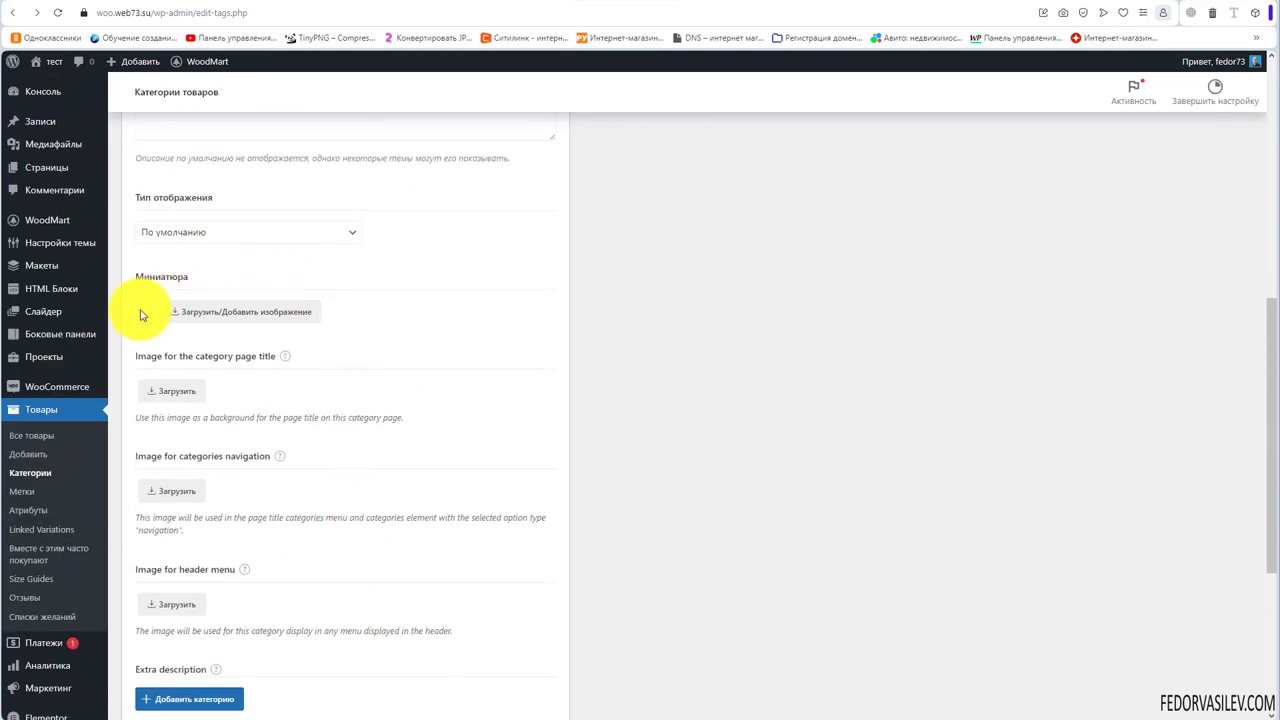
pyautogui.scroll(3, 233, 328)
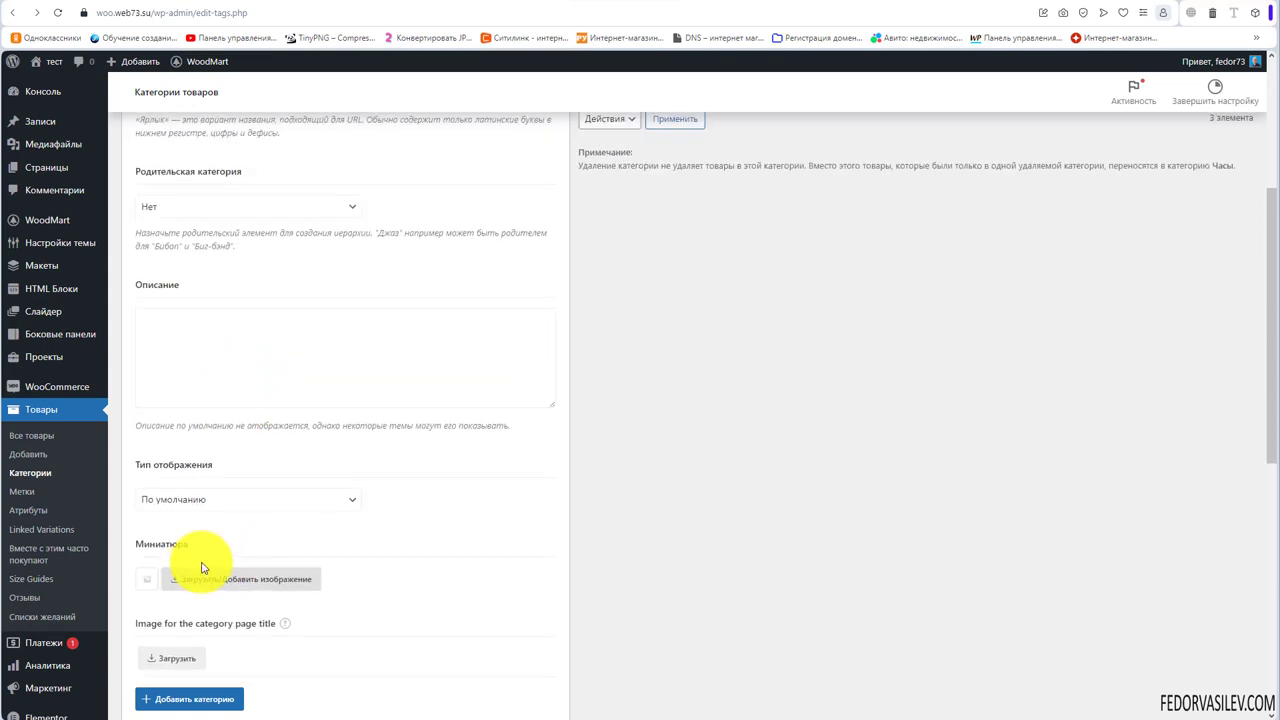
pyautogui.scroll(4, 206, 569)
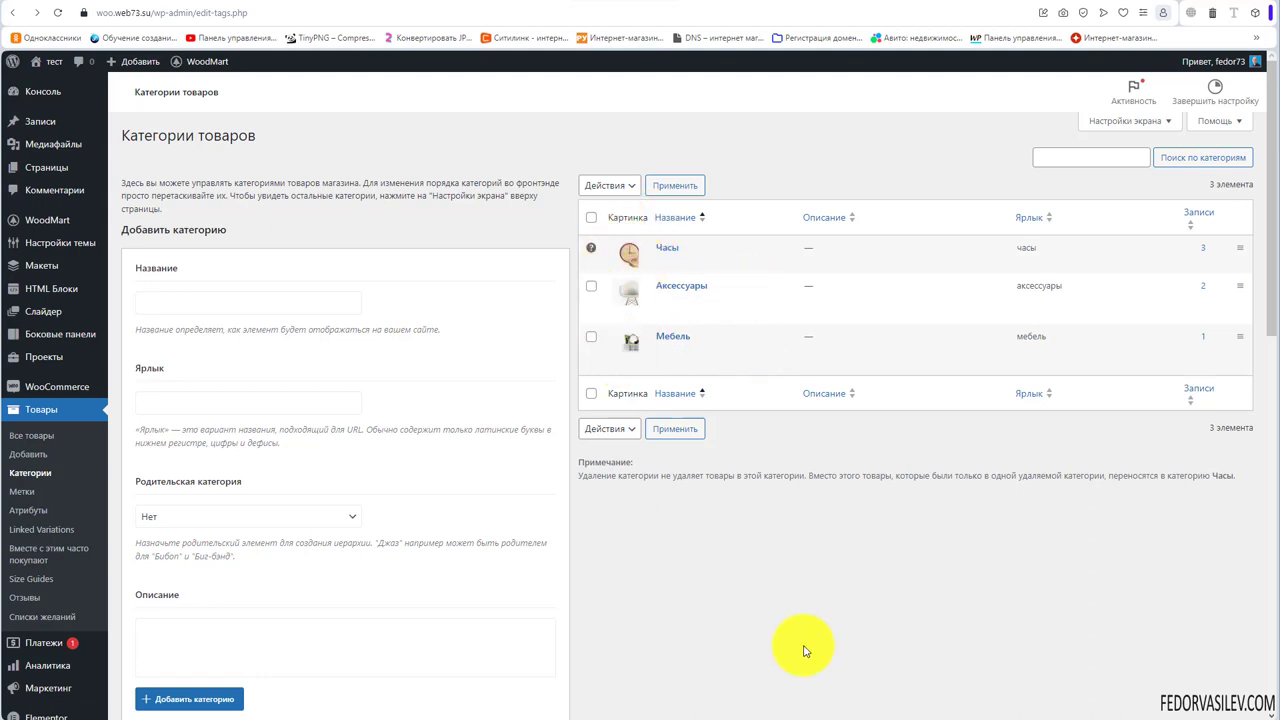
pyautogui.scroll(-5, 455, 415)
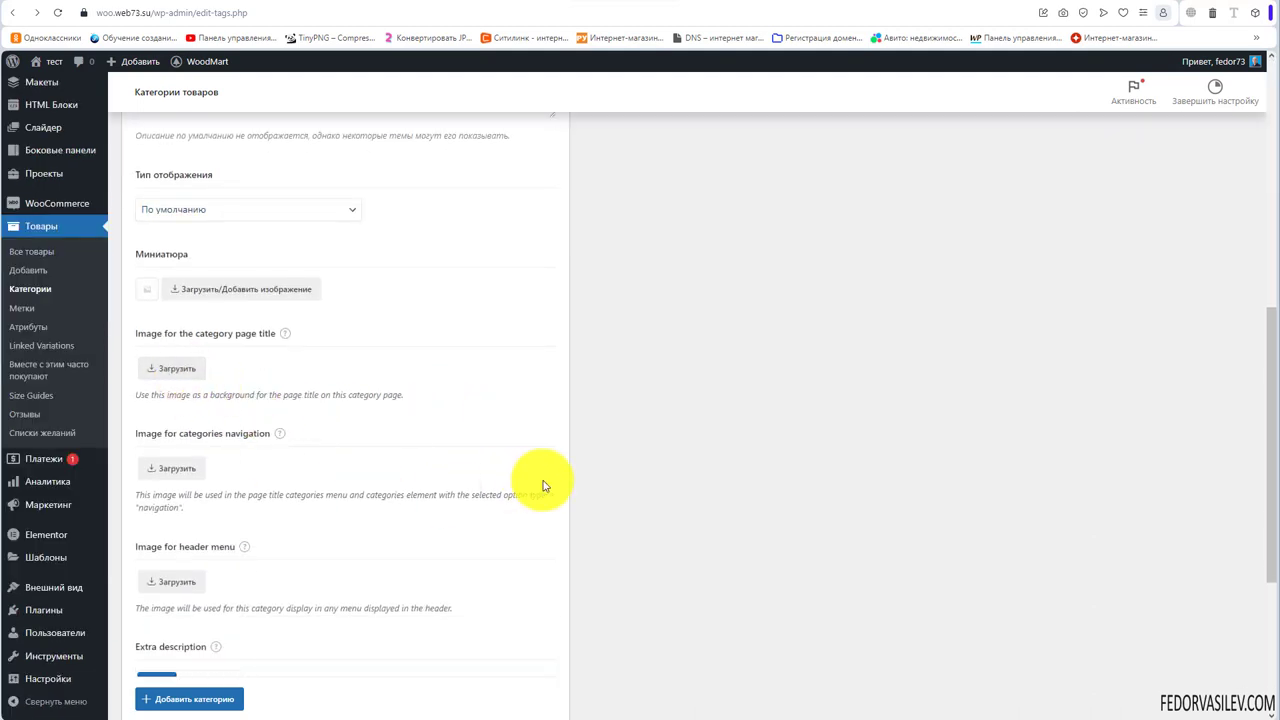
pyautogui.scroll(8, 797, 526)
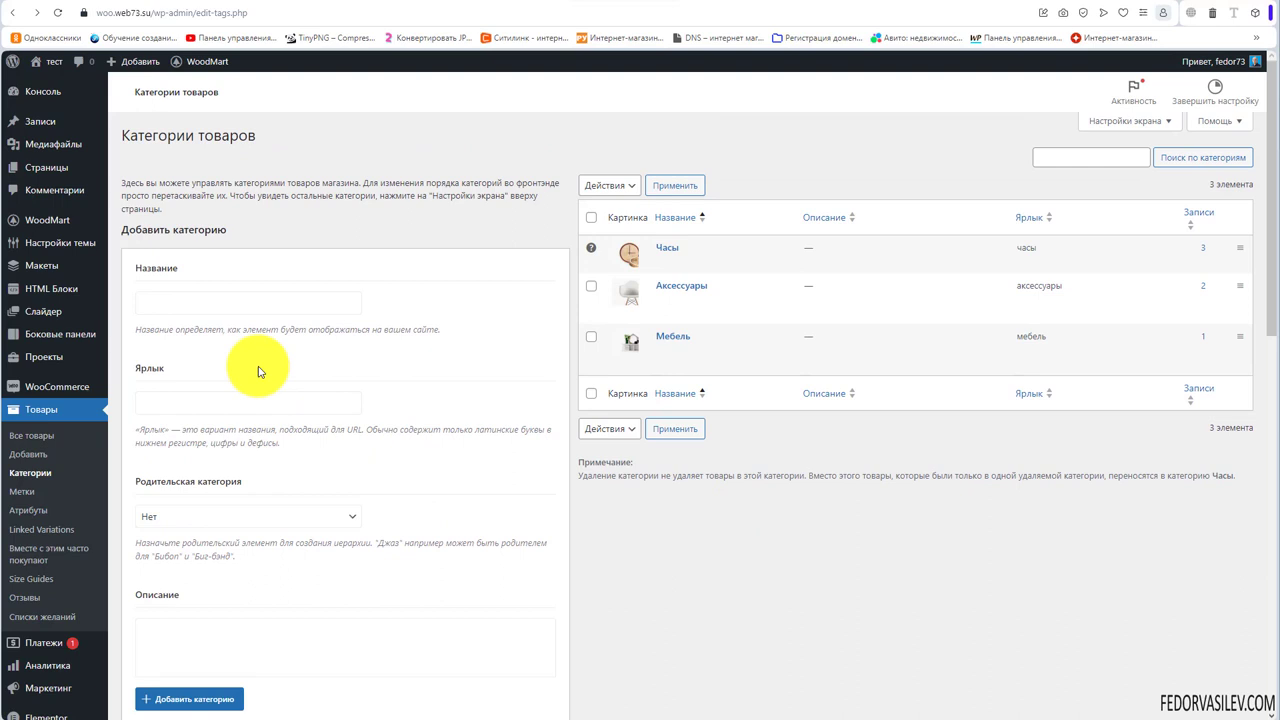
pyautogui.click(158, 302)
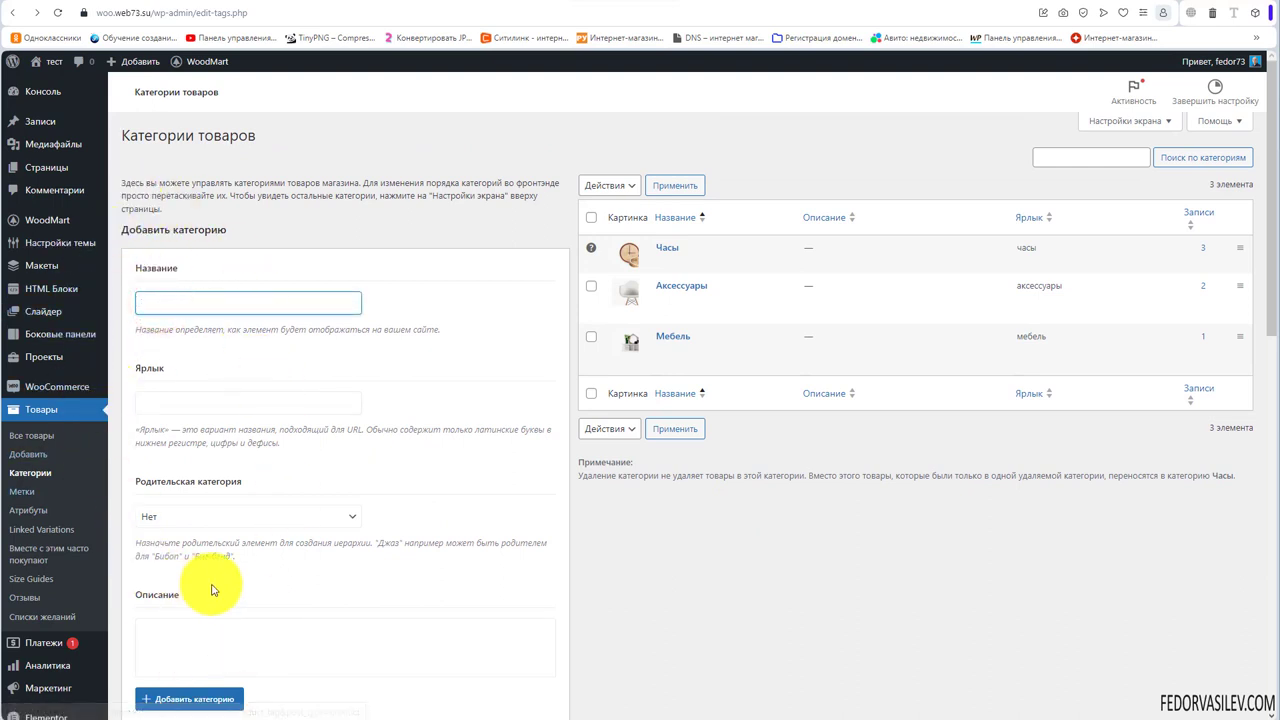
pyautogui.moveTo(676, 368)
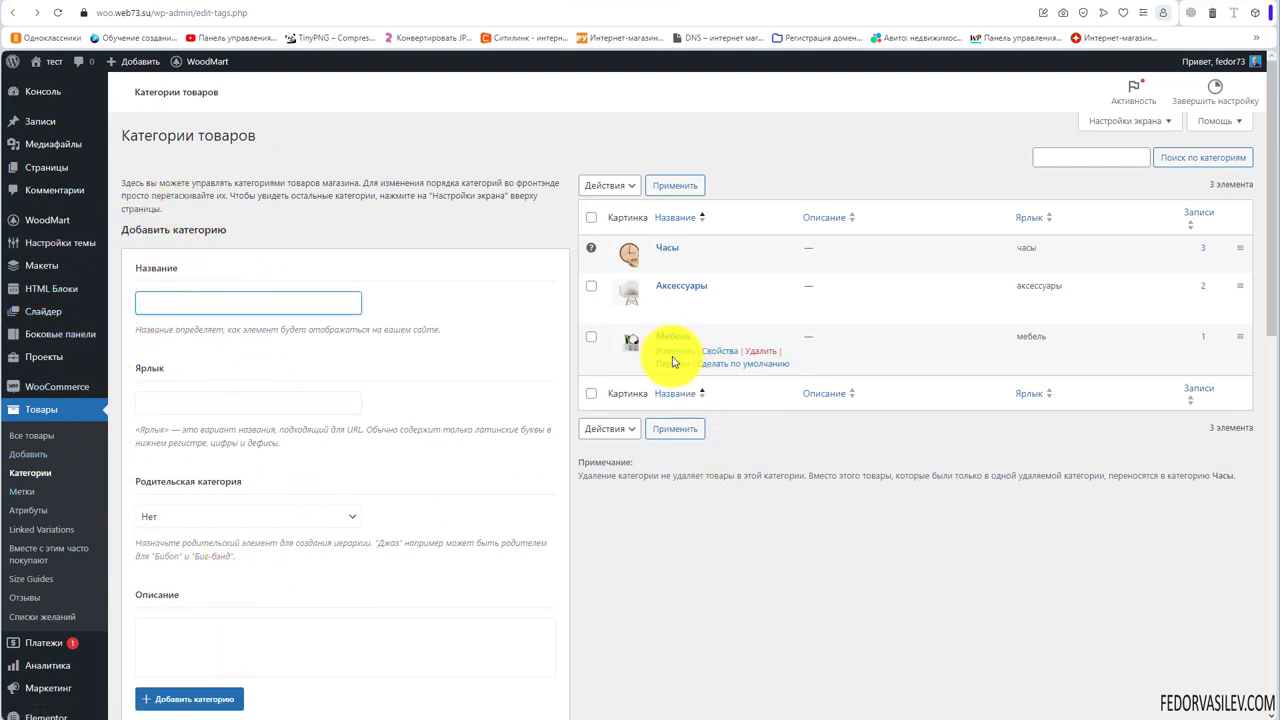
pyautogui.click(672, 287)
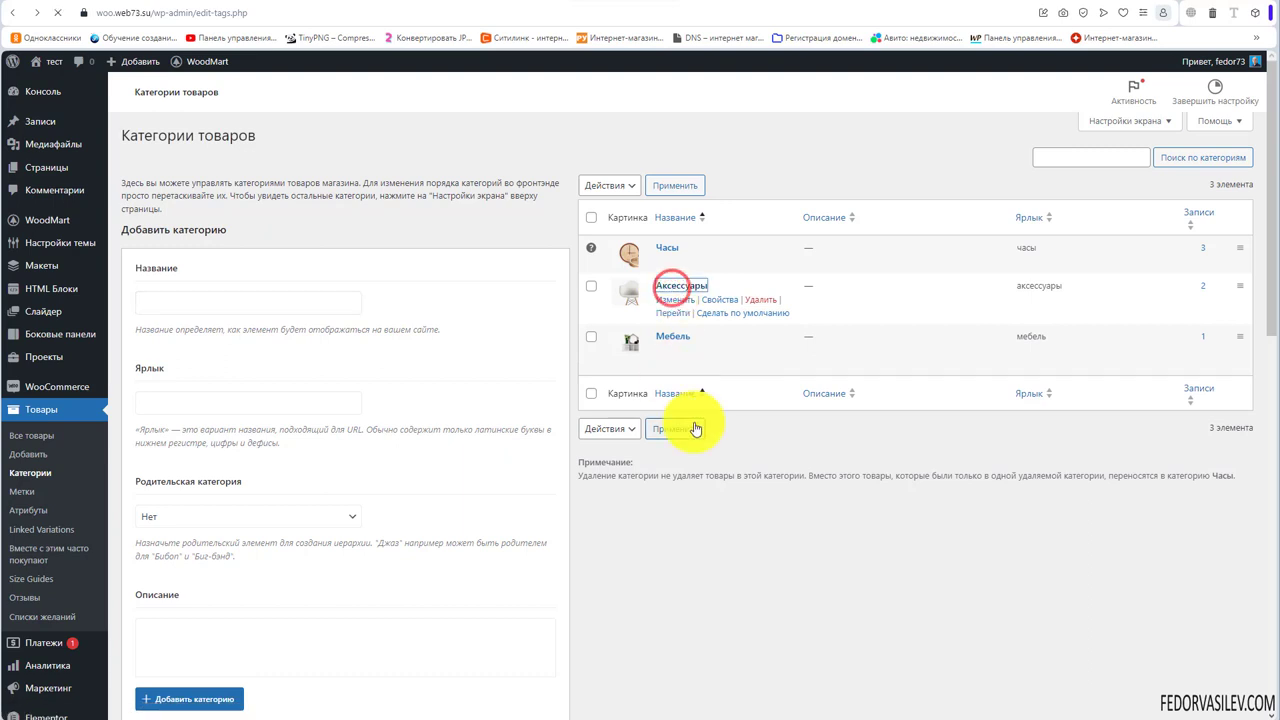
pyautogui.scroll(-3, 300, 385)
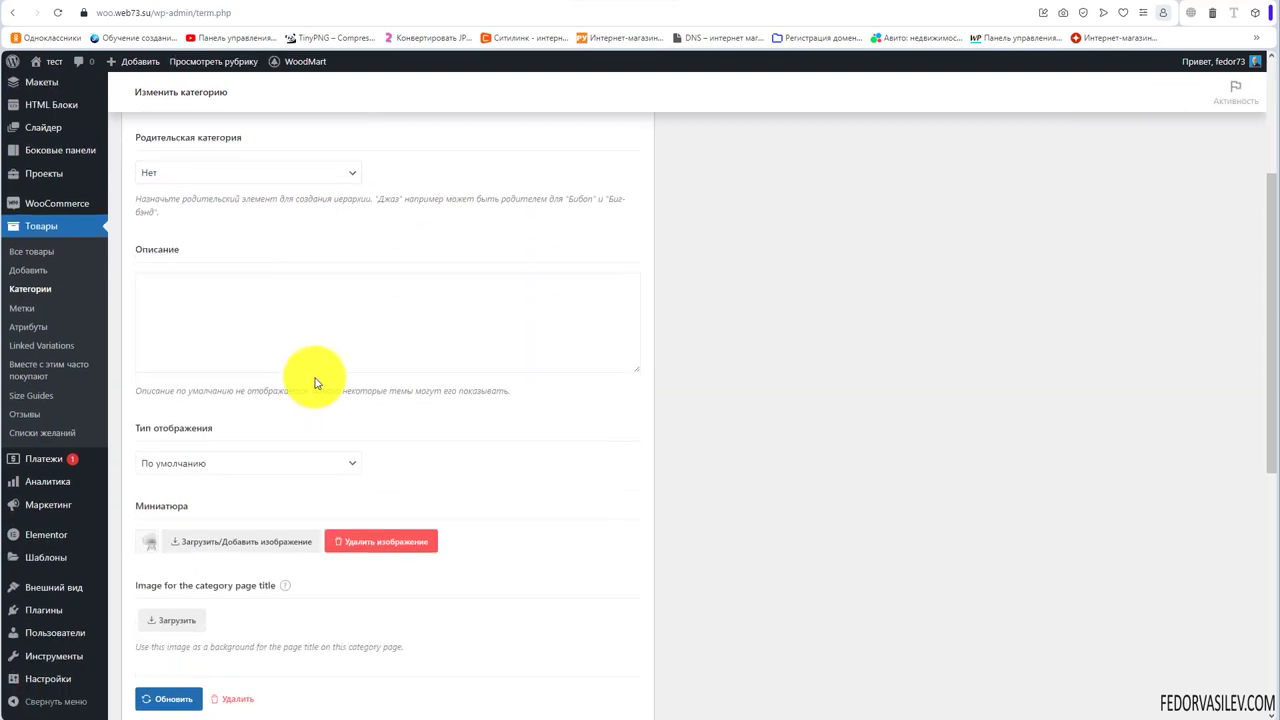
pyautogui.scroll(-2, 565, 334)
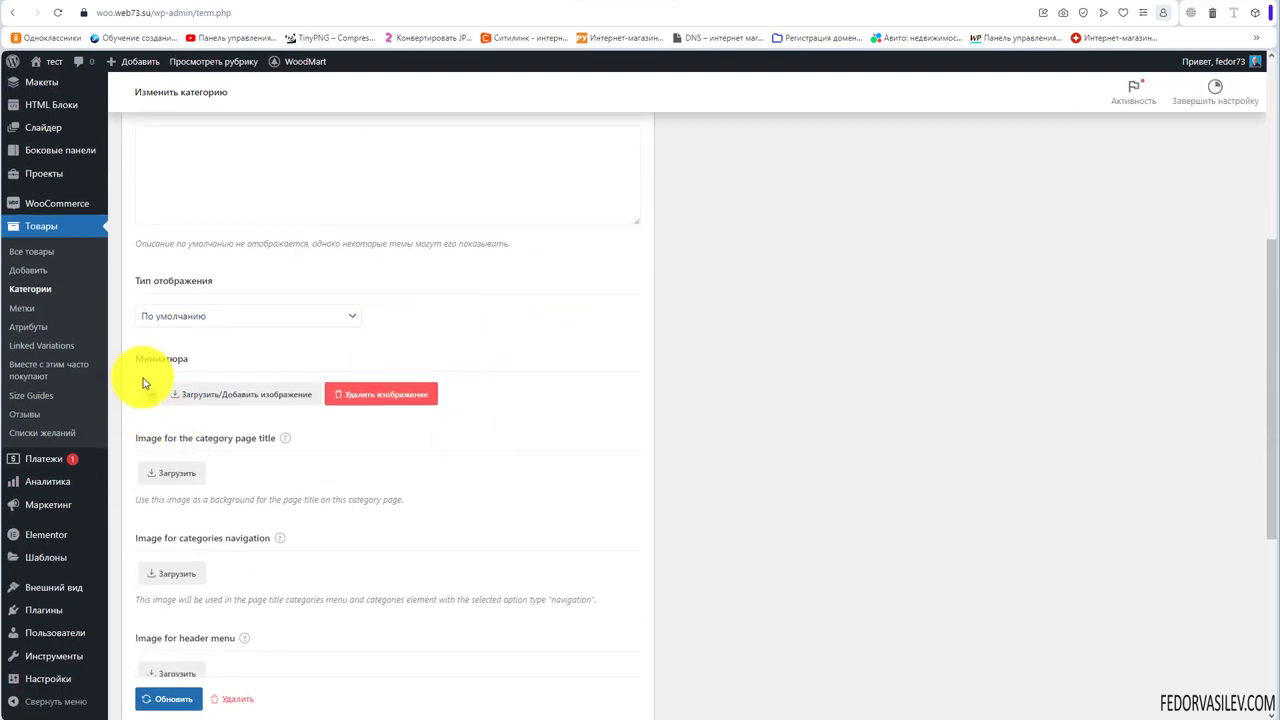
pyautogui.scroll(-1, 400, 380)
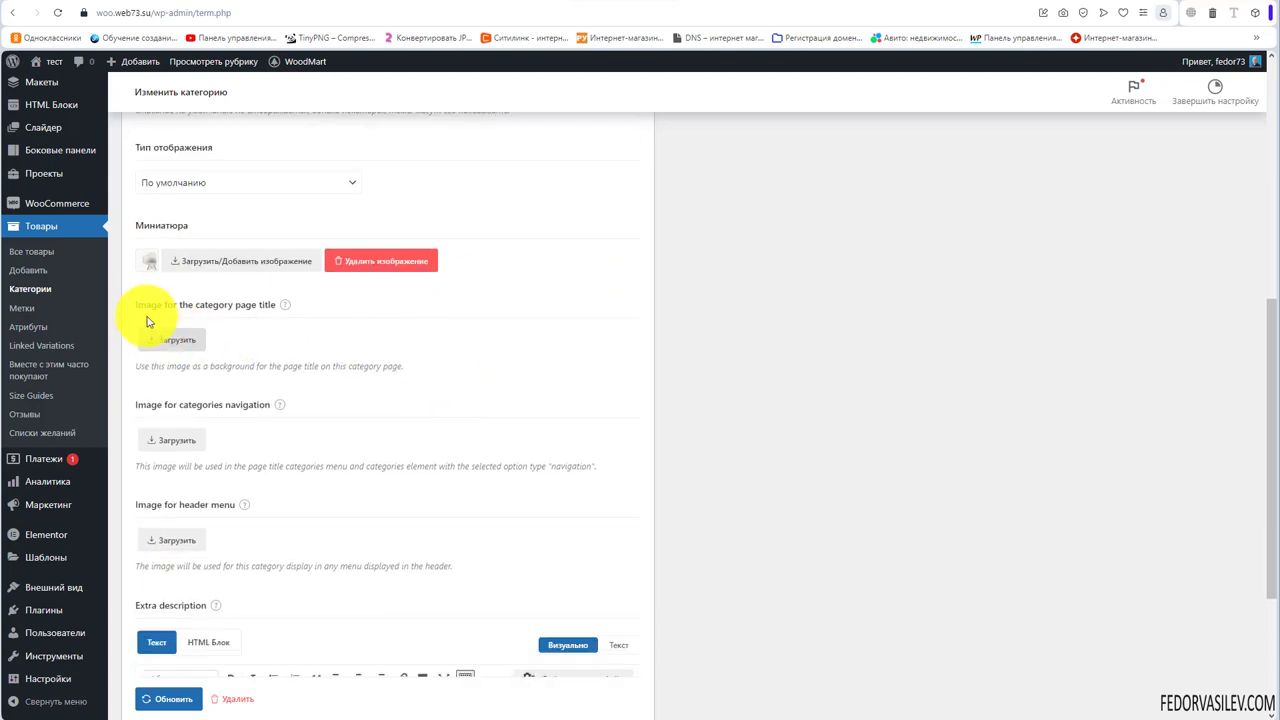
pyautogui.click(172, 339)
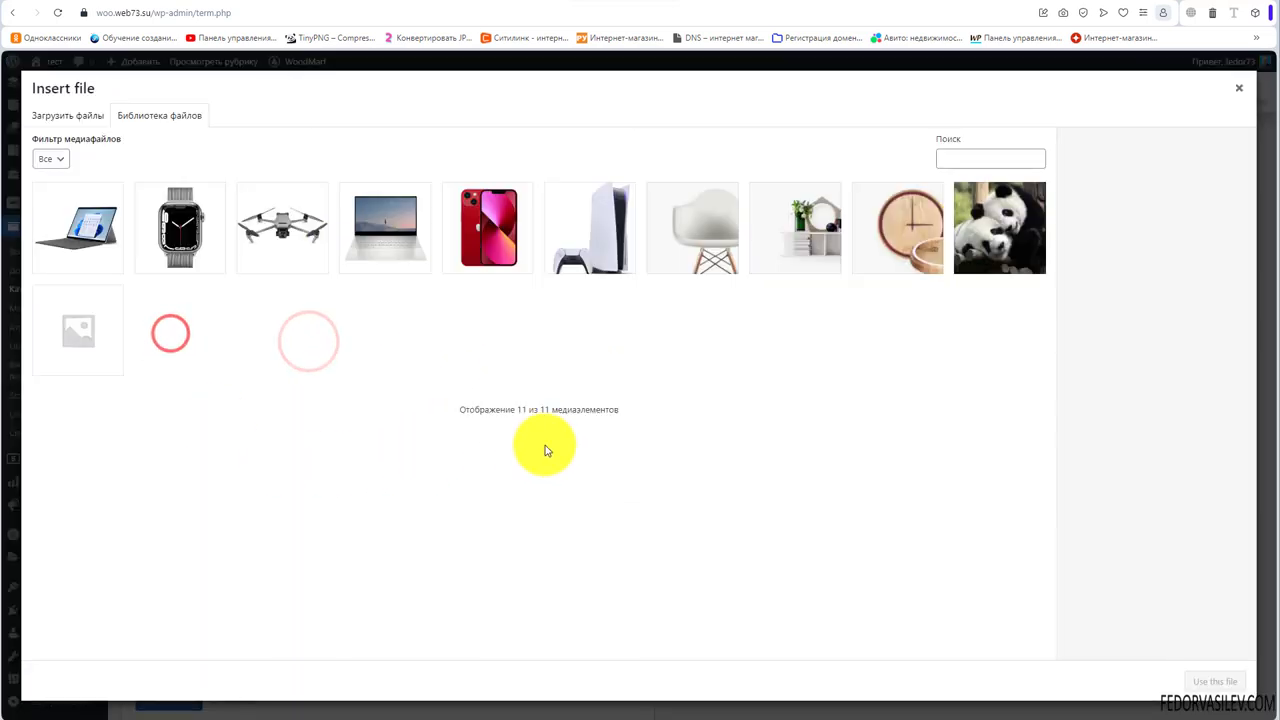
pyautogui.click(1000, 228)
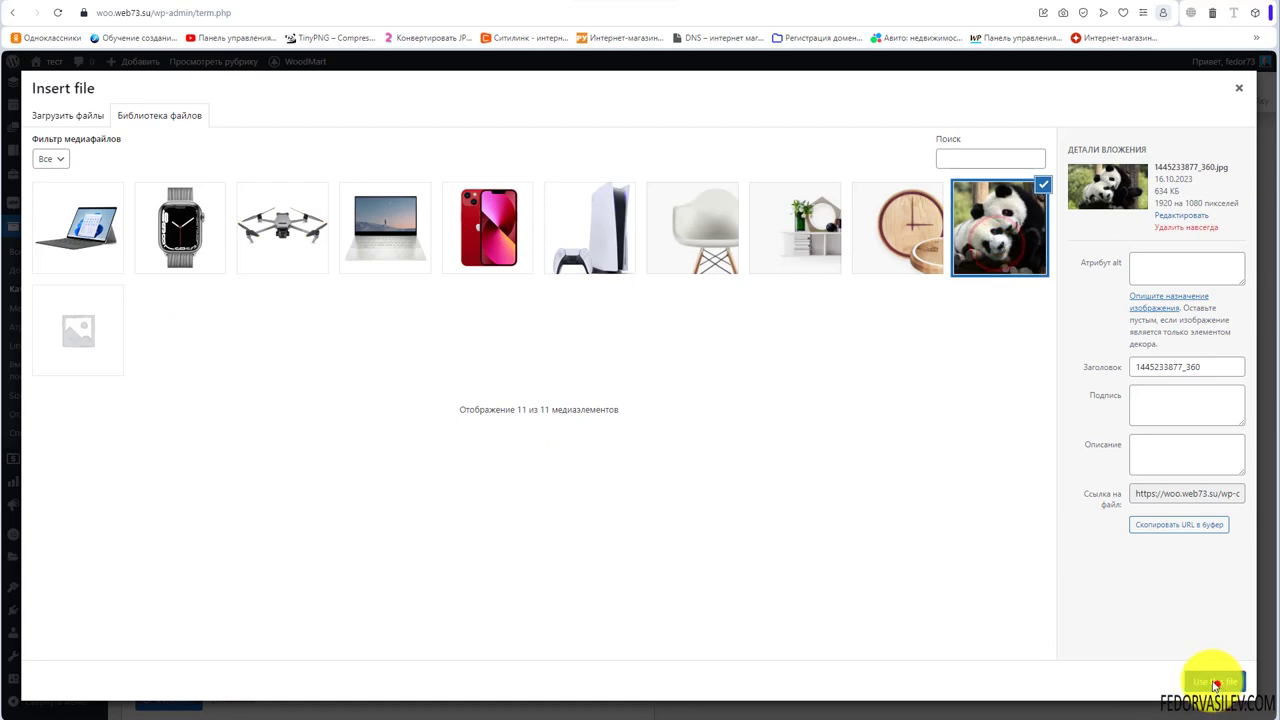
pyautogui.click(1215, 681)
pyautogui.scroll(-1, 562, 584)
pyautogui.click(167, 653)
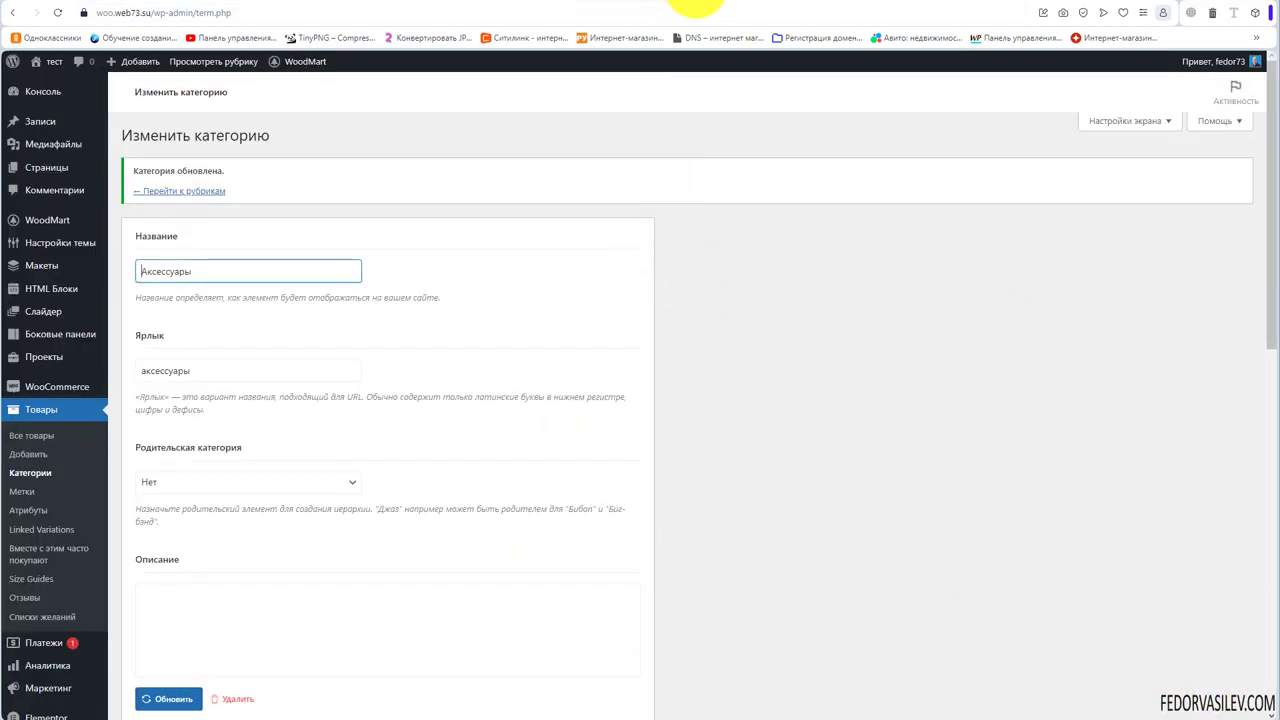
# Reload the storefront and examine the title banner on the Аксессуары category page.
pyautogui.doubleClick(207, 268)
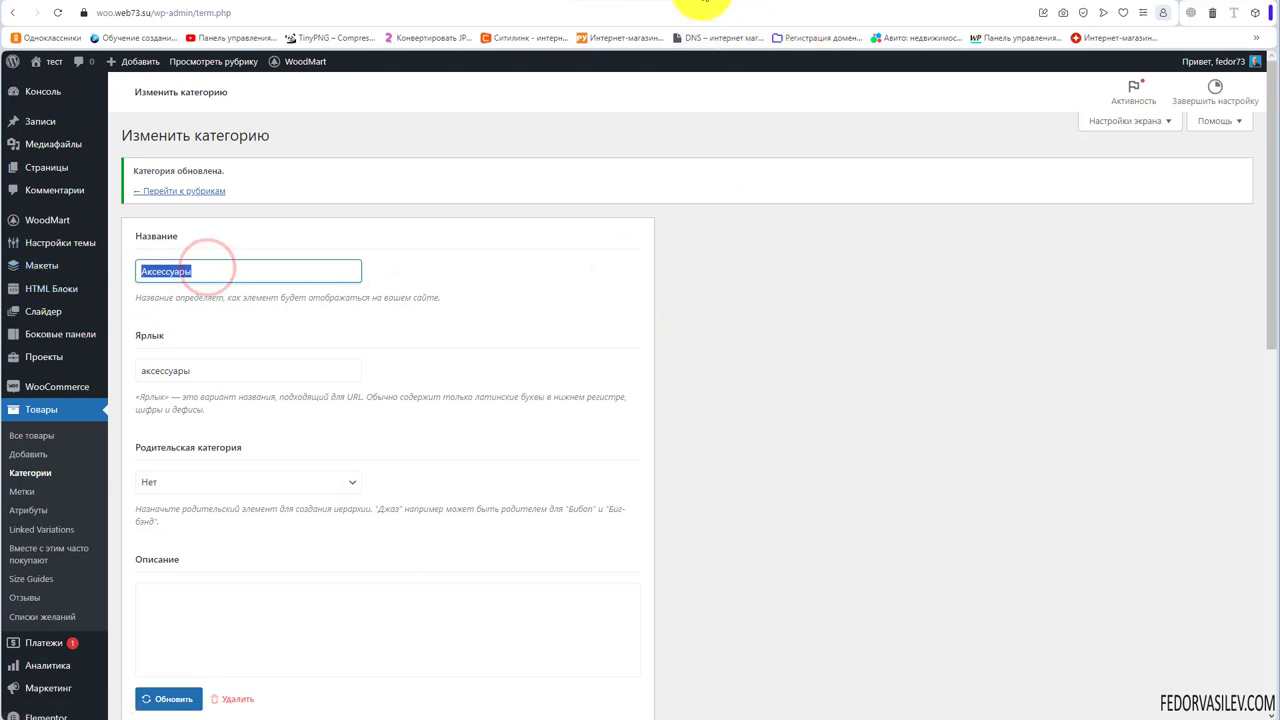
pyautogui.click(700, 5)
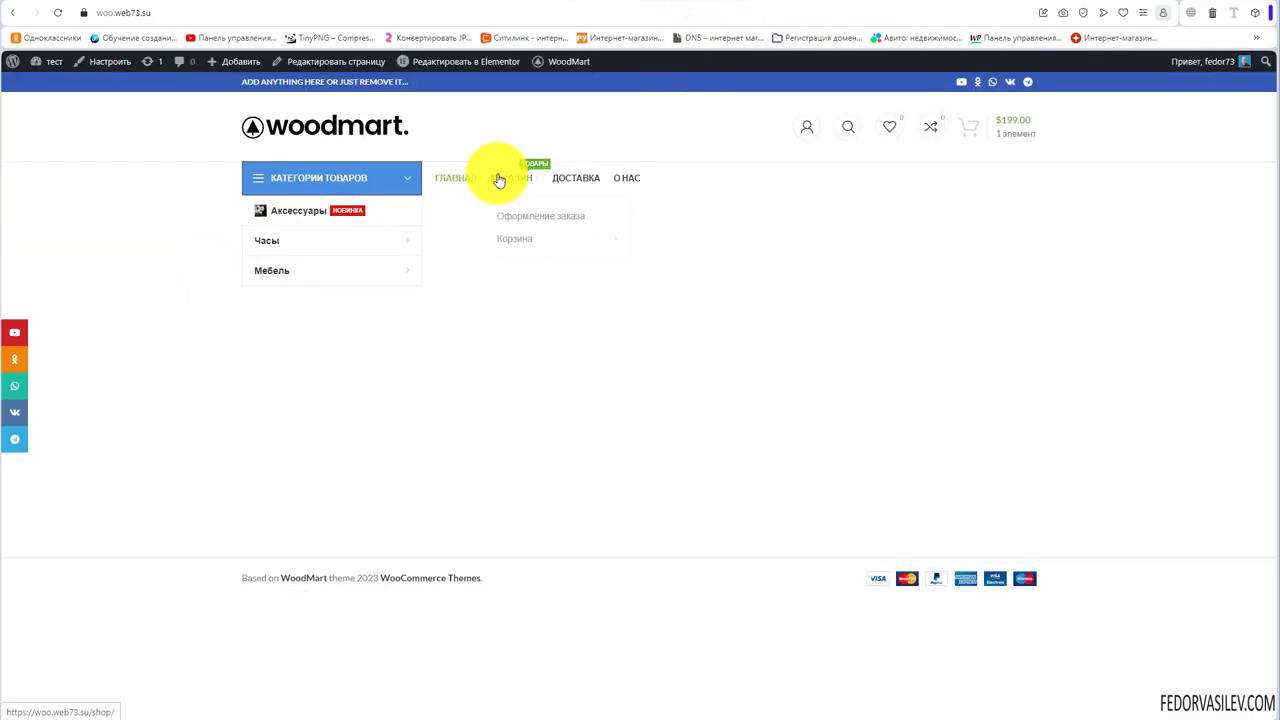
pyautogui.click(57, 12)
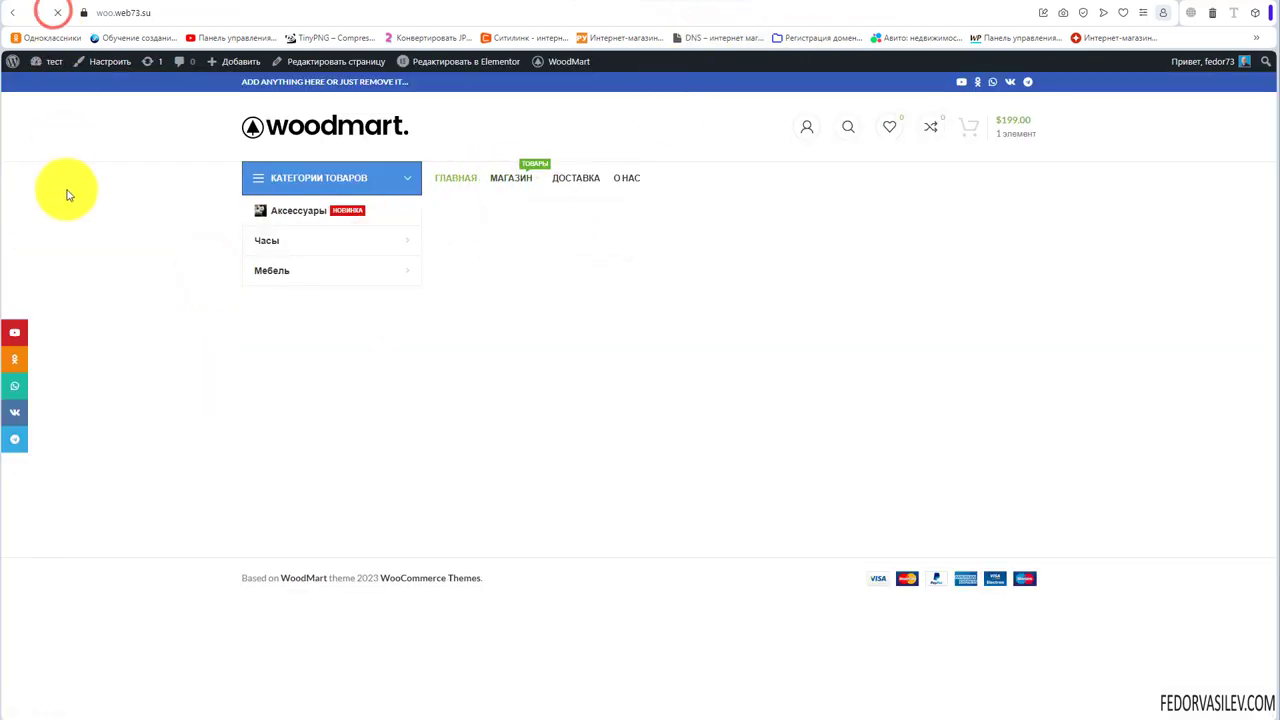
pyautogui.click(277, 216)
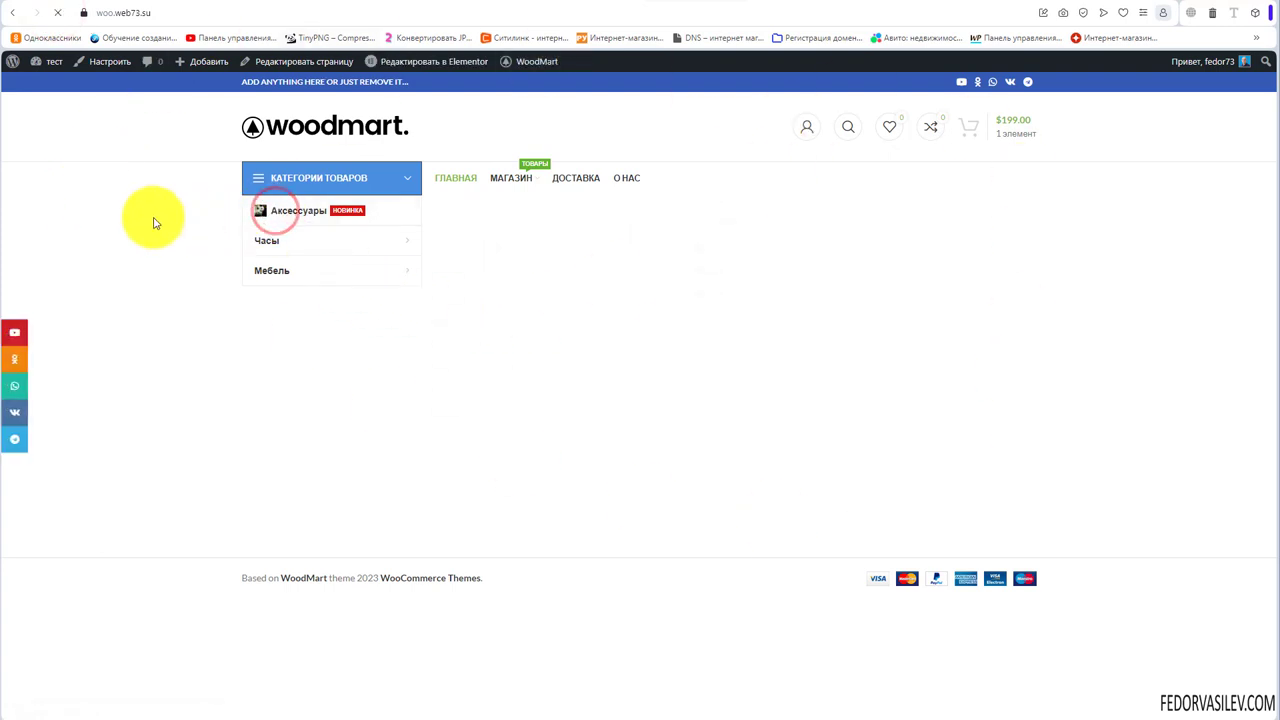
pyautogui.scroll(-2, 326, 320)
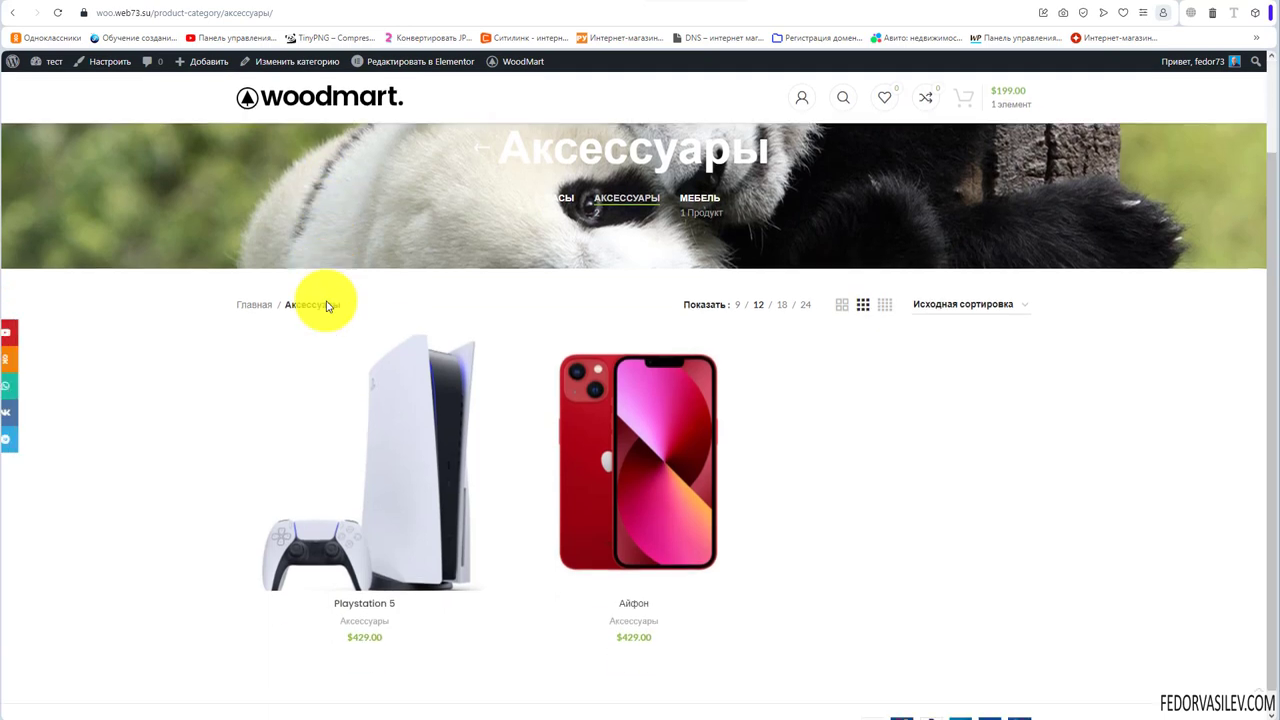
pyautogui.scroll(2, 325, 301)
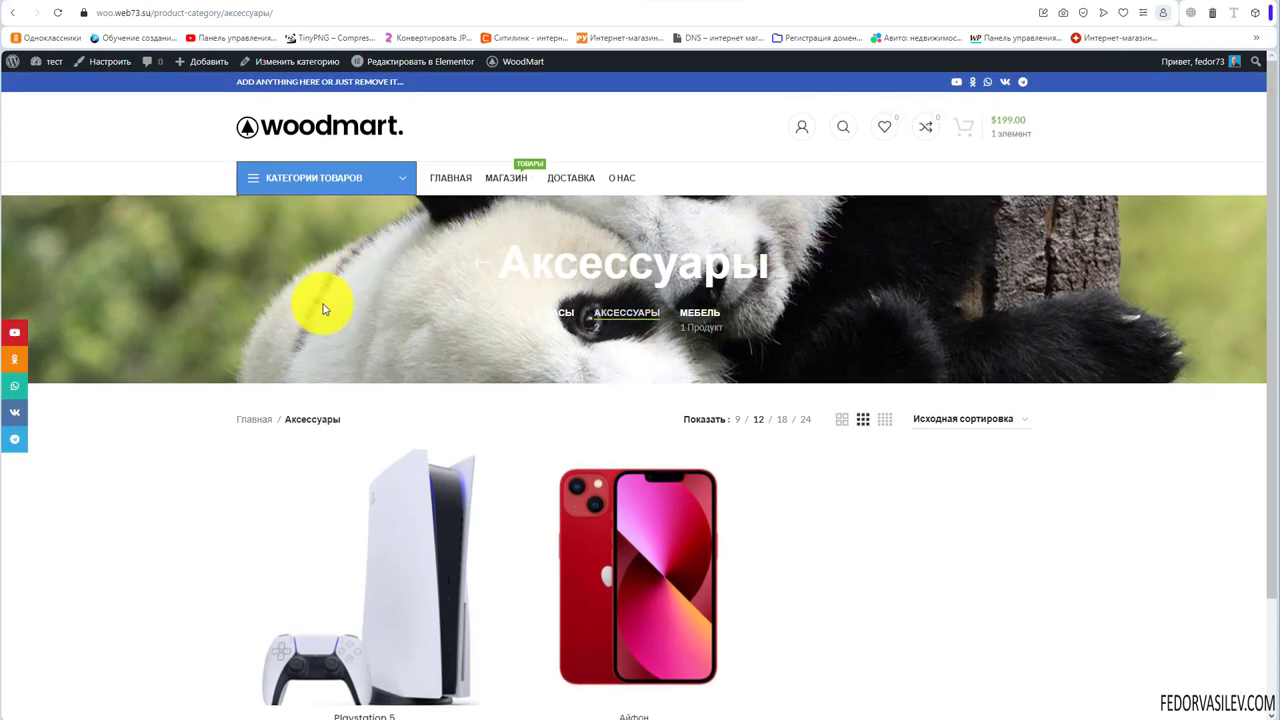
pyautogui.moveTo(415, 268); pyautogui.dragTo(903, 294)
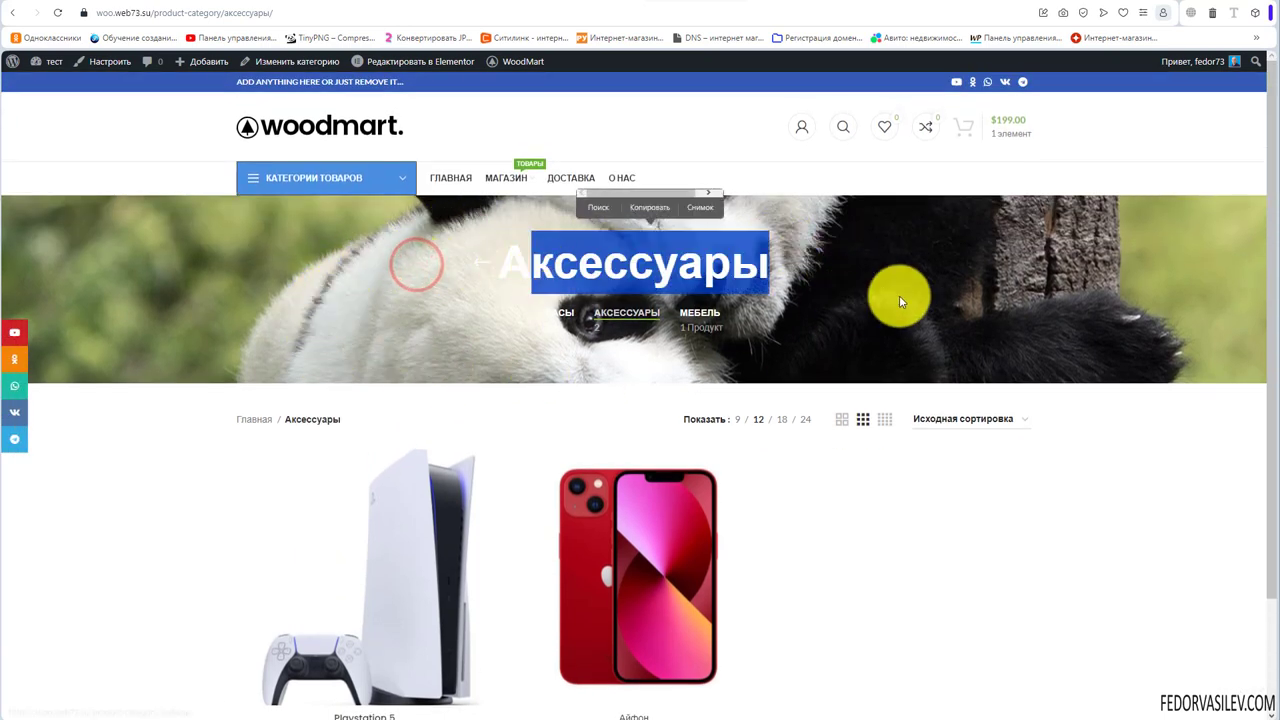
pyautogui.click(925, 291)
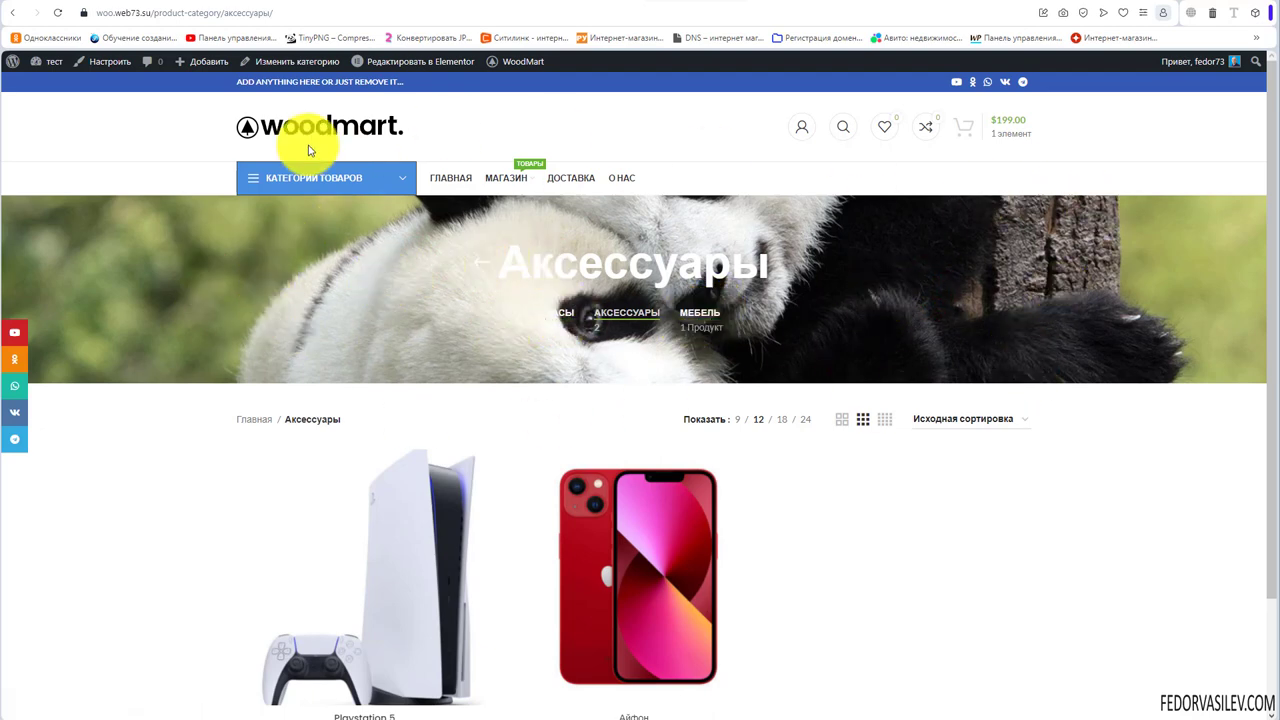
# Browse the store's other category pages, including Мебель, to compare their title banners with the one for Аксессуары.
pyautogui.moveTo(306, 177)
pyautogui.click(271, 236)
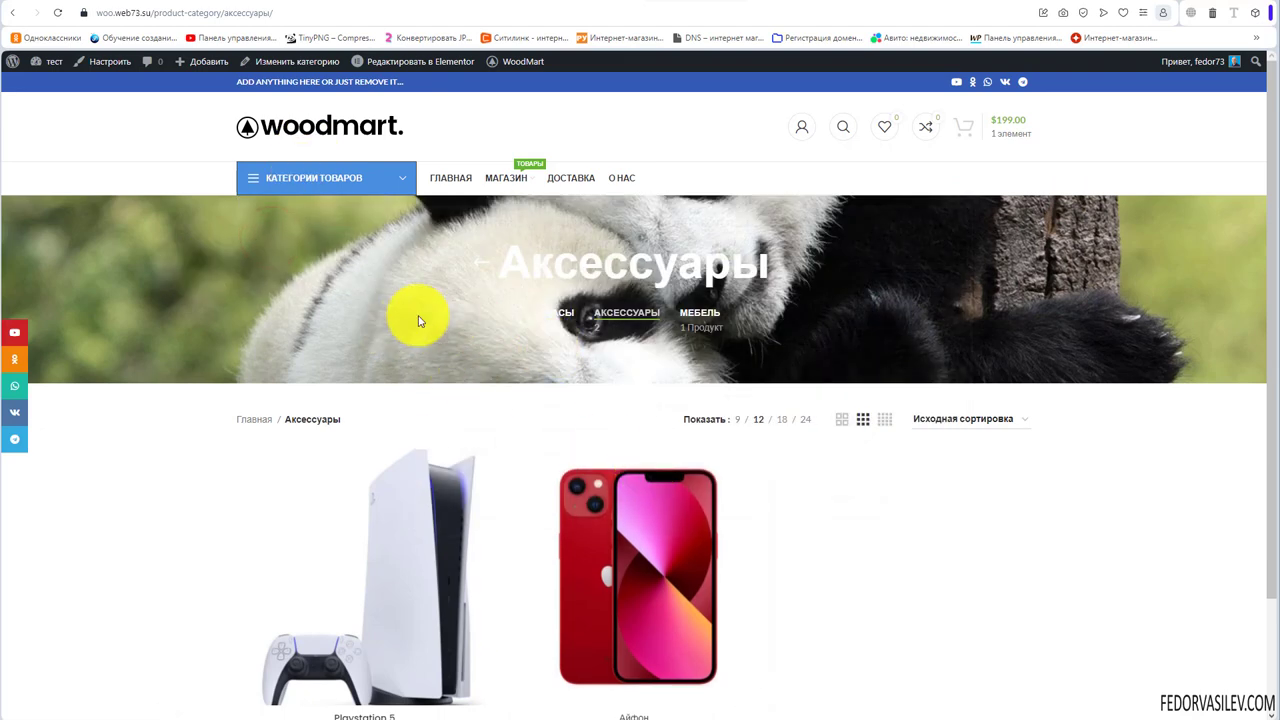
pyautogui.click(263, 281)
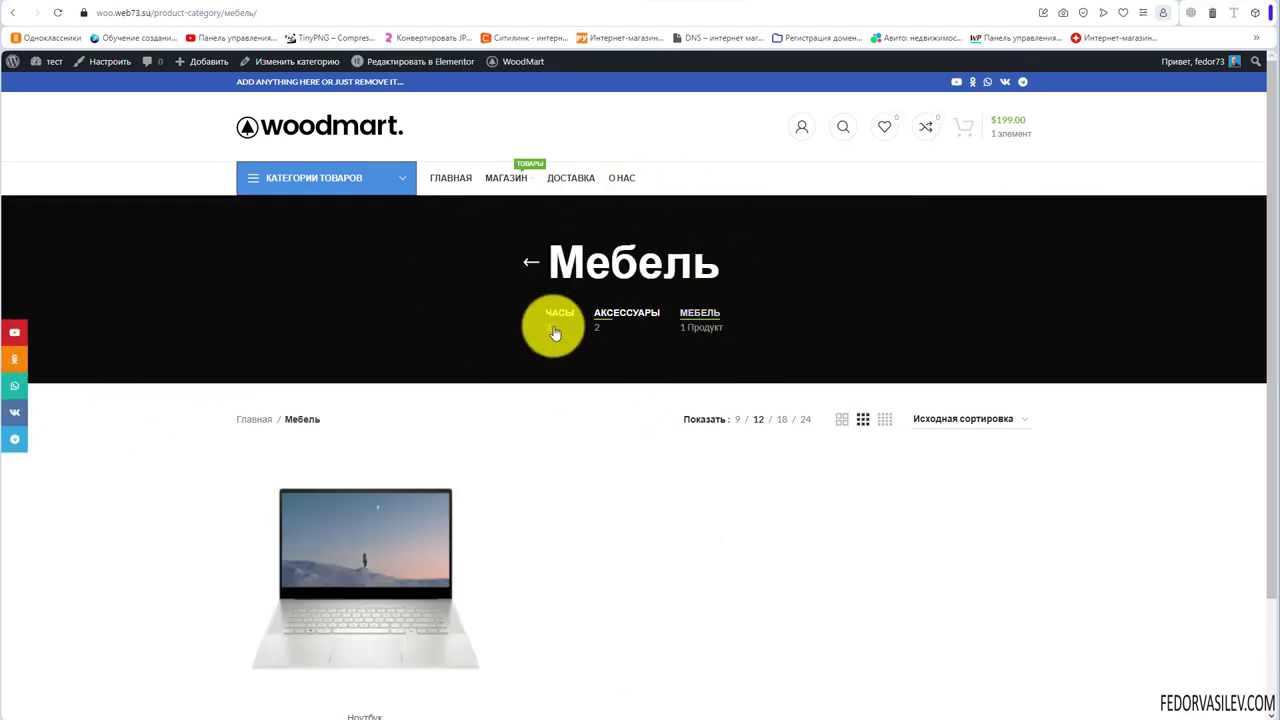
pyautogui.moveTo(305, 180)
pyautogui.click(286, 210)
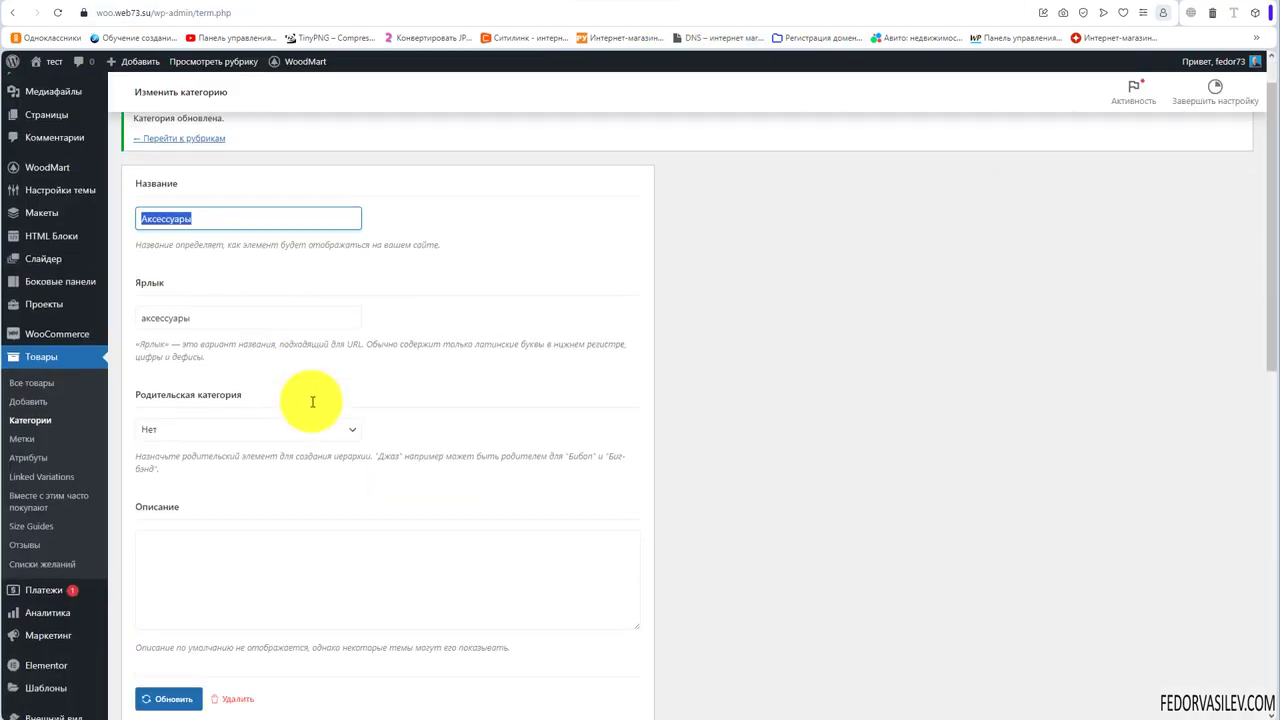
# Set the Аксессуары category's image for categories navigation to the watch photo Product-13-2.jpg, save the update, and check the storefront title area.
pyautogui.scroll(-2, 312, 401)
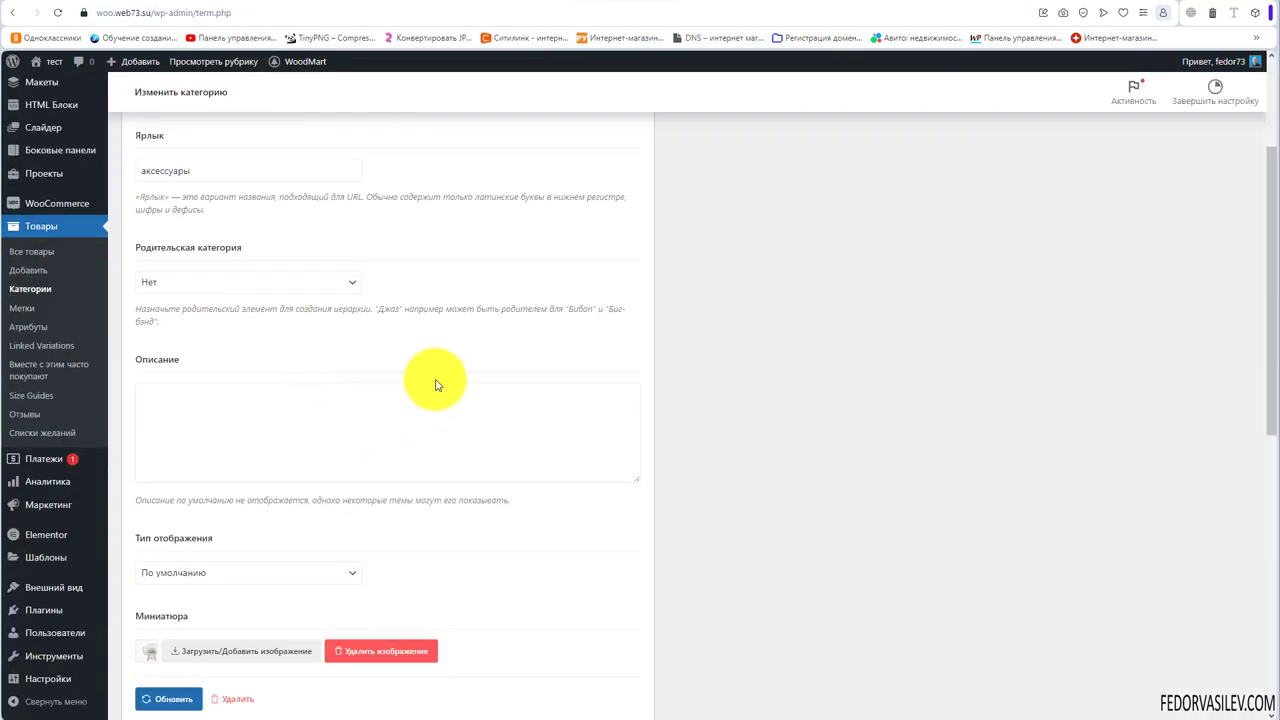
pyautogui.scroll(-4, 434, 380)
pyautogui.scroll(-1, 494, 360)
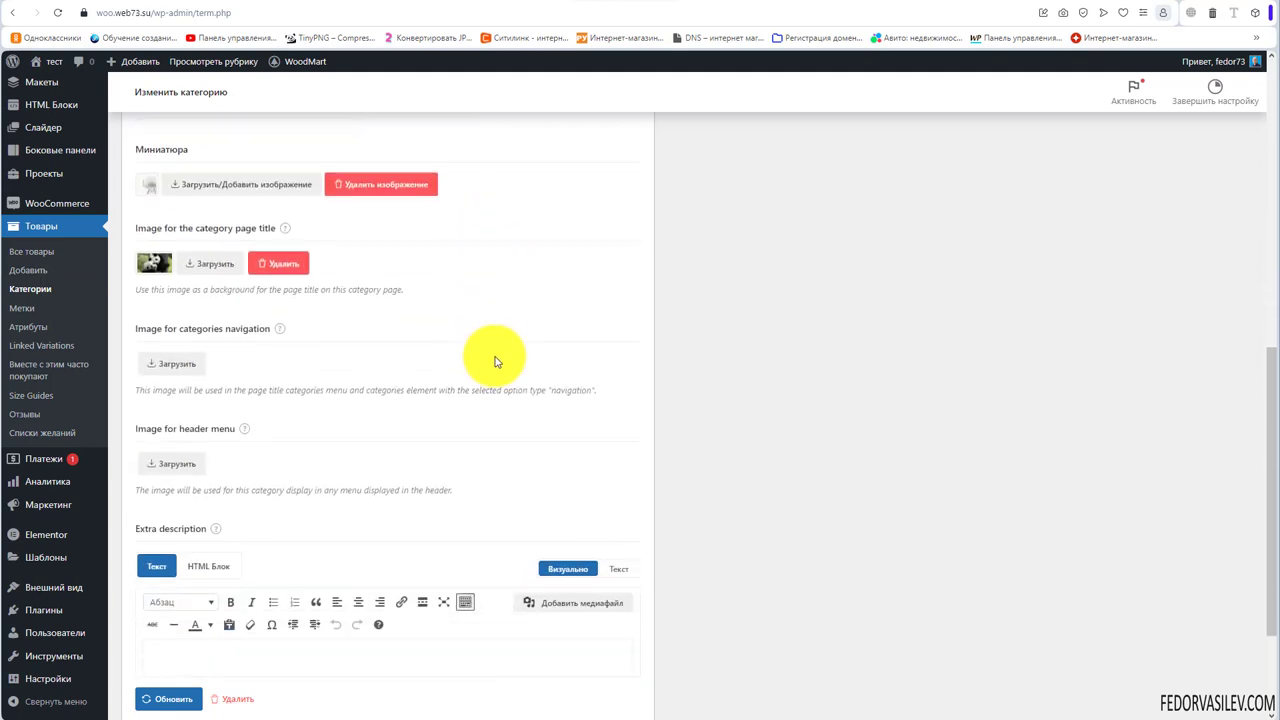
pyautogui.click(183, 364)
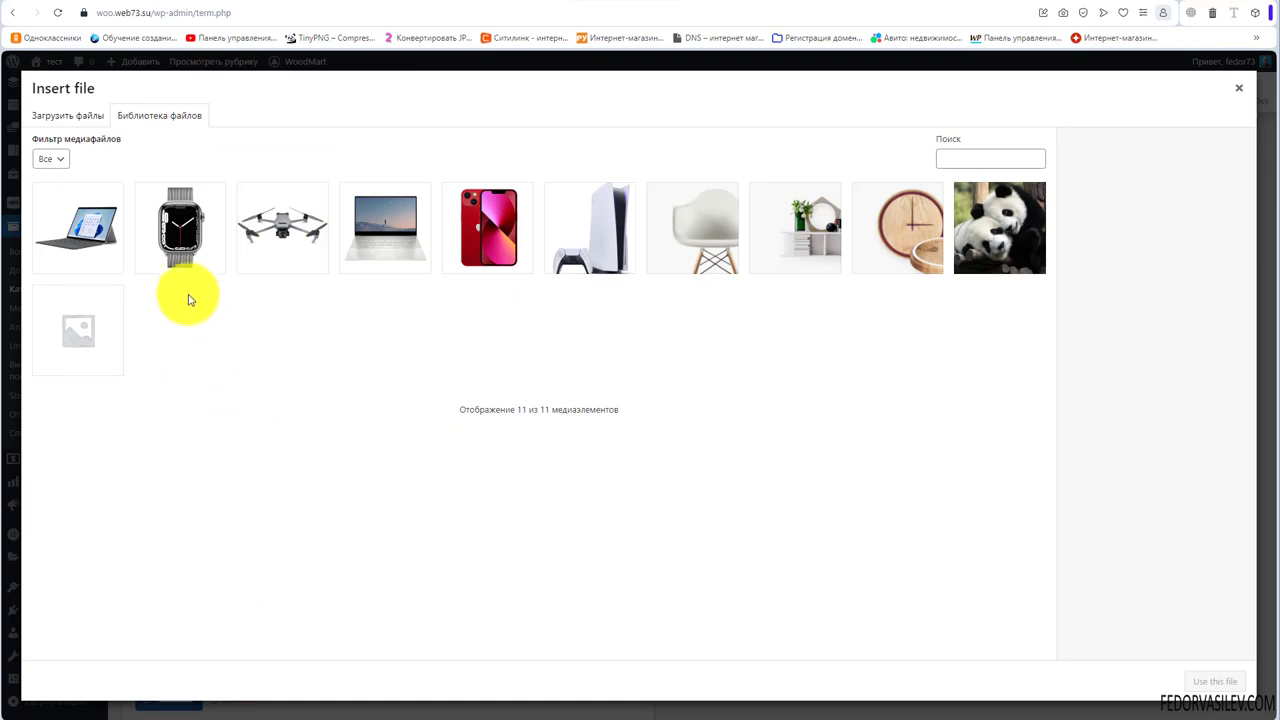
pyautogui.click(215, 258)
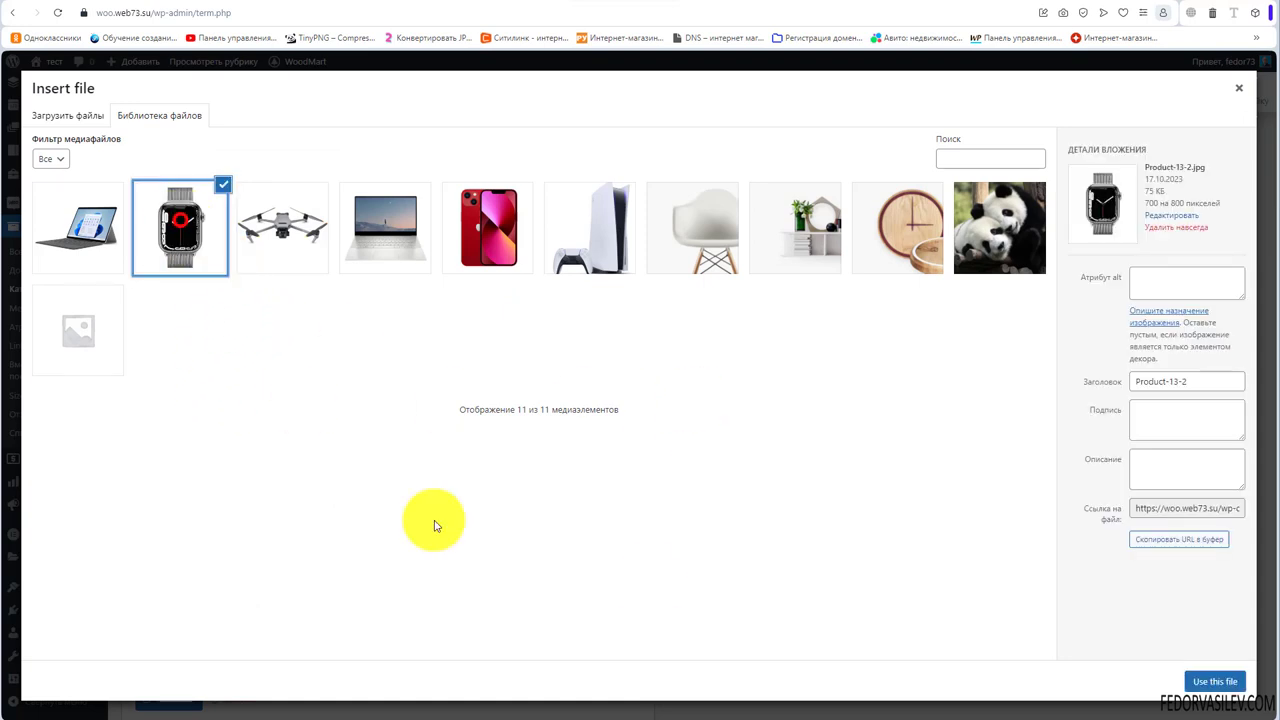
pyautogui.click(1215, 681)
pyautogui.scroll(-2, 450, 580)
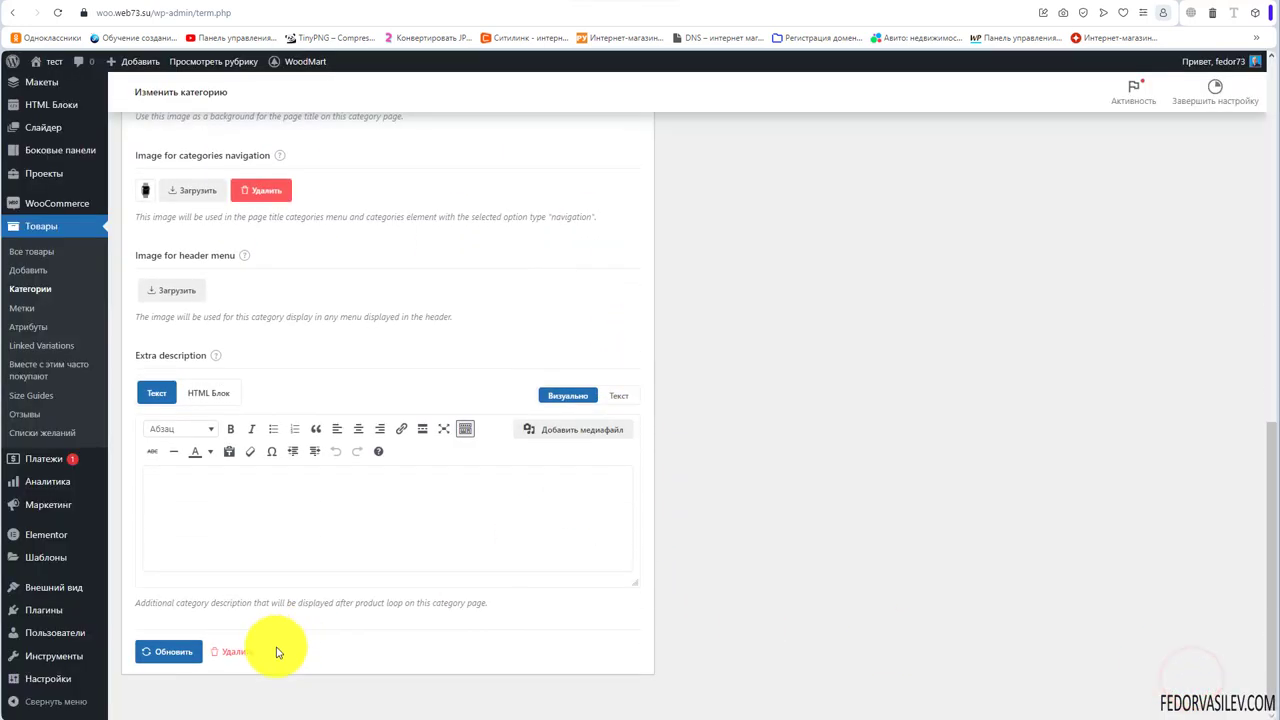
pyautogui.click(173, 655)
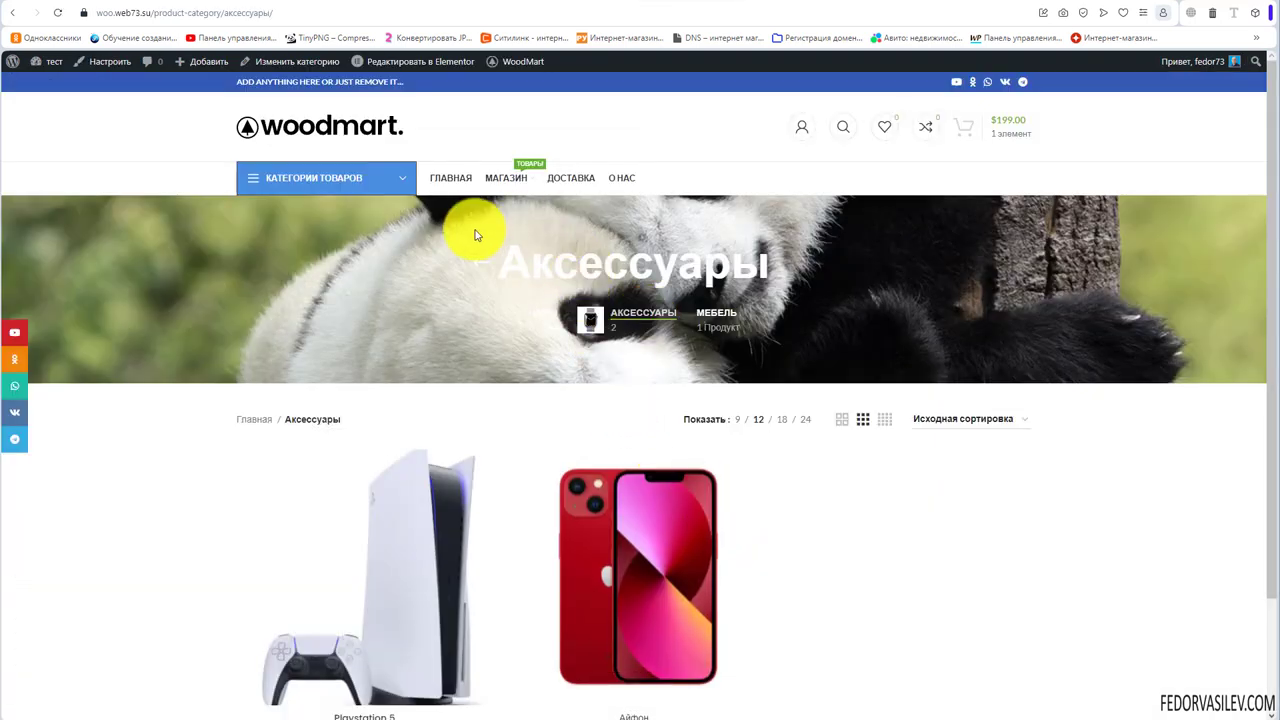
pyautogui.moveTo(829, 268); pyautogui.dragTo(474, 386)
pyautogui.click(473, 384)
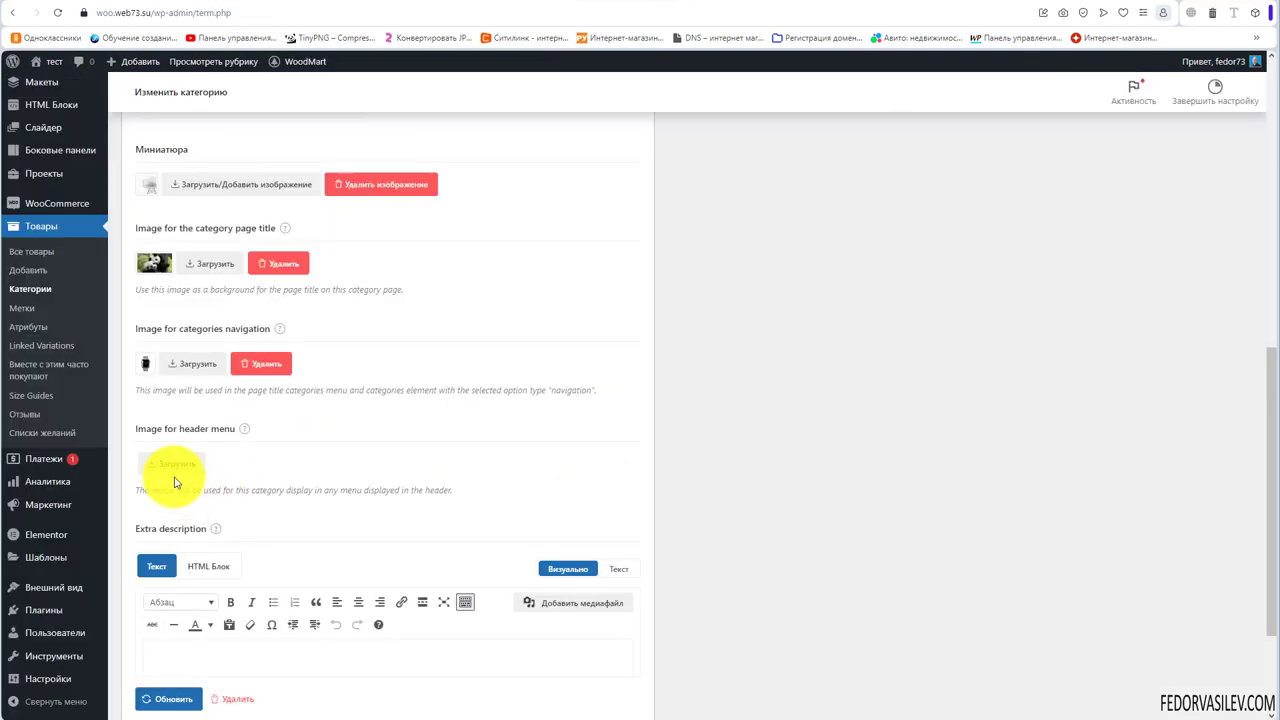
# Assign the wooden clock photo as the Аксессуары category's image for header menu and save the update.
pyautogui.scroll(-1, 263, 351)
pyautogui.click(172, 327)
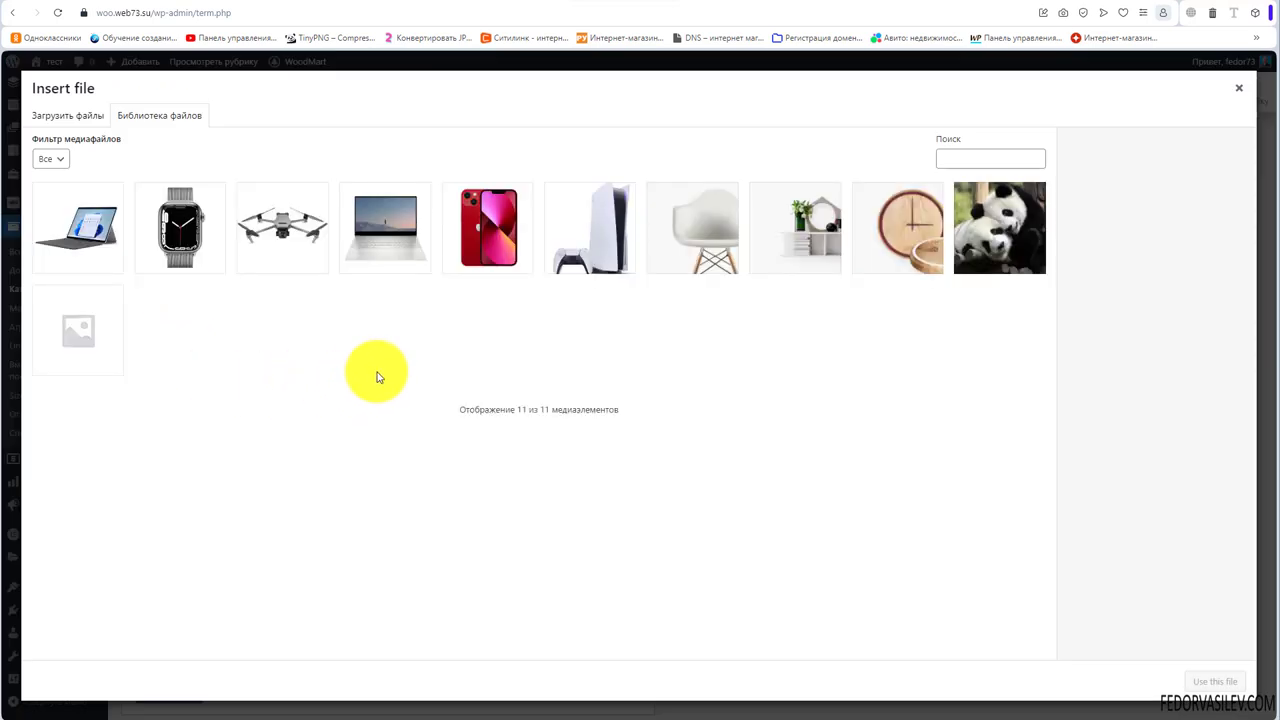
pyautogui.click(894, 229)
pyautogui.click(1208, 683)
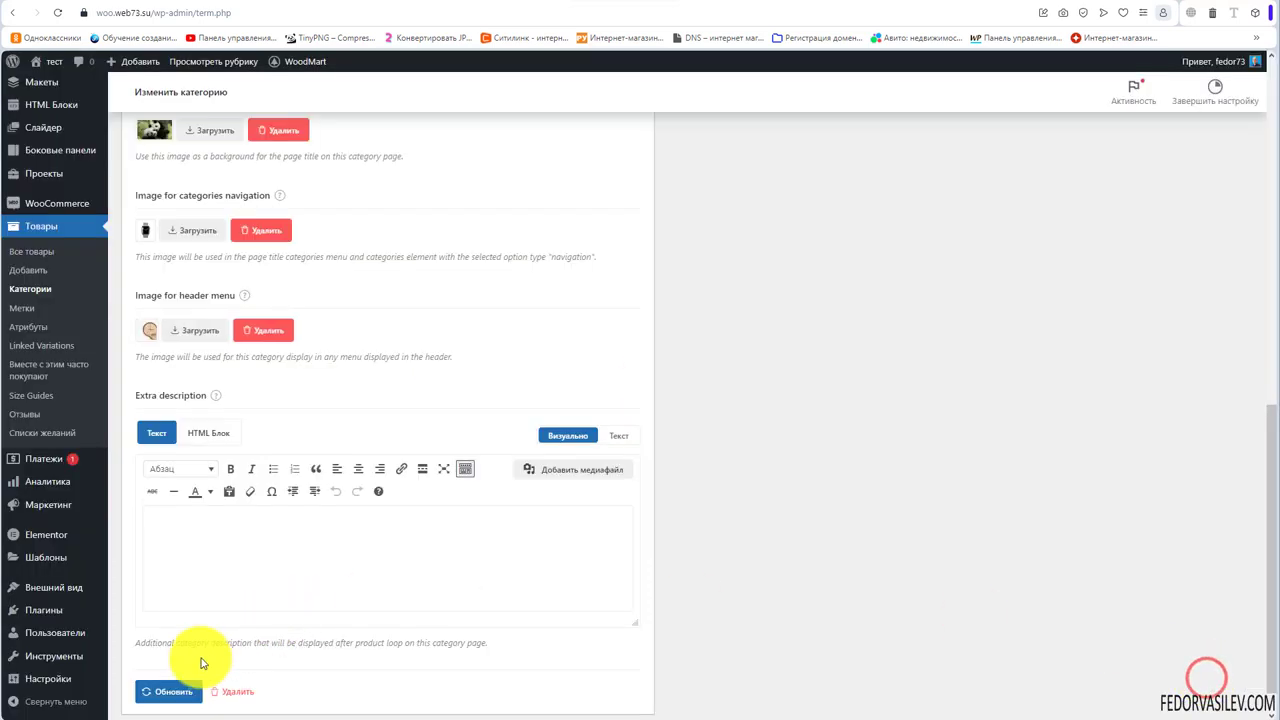
pyautogui.scroll(-1, 200, 610)
pyautogui.click(168, 653)
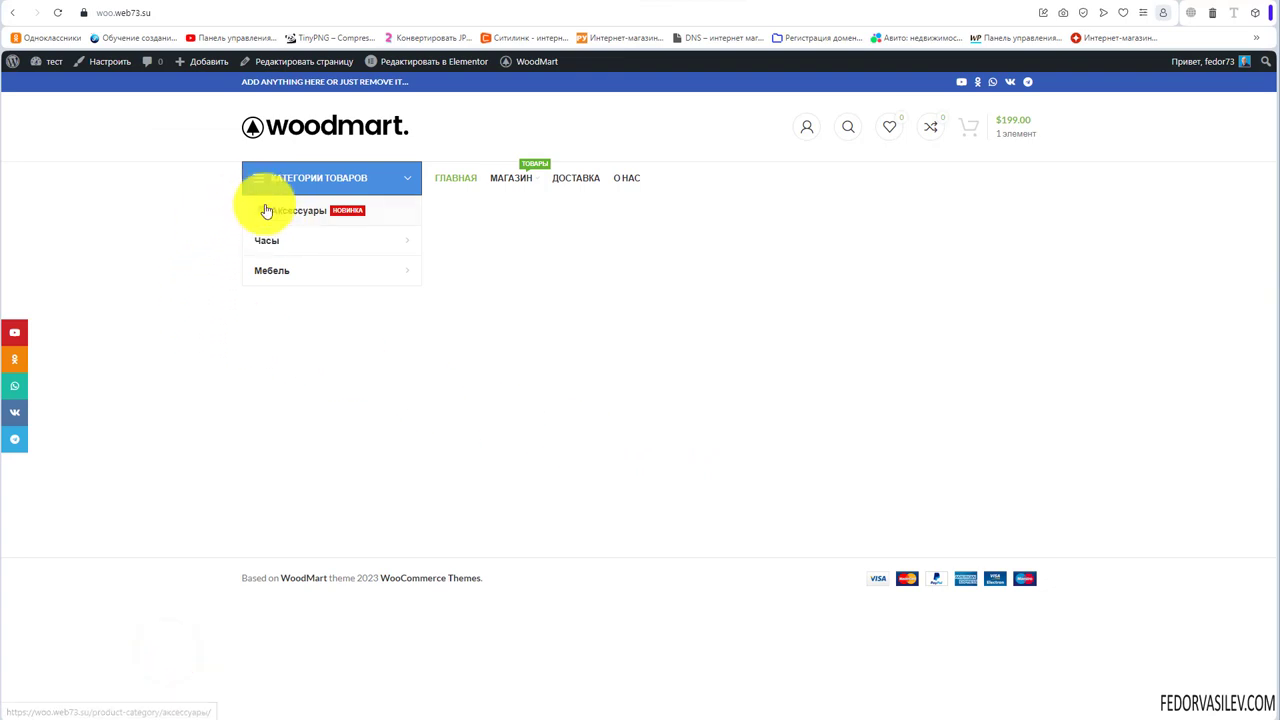
# Expand the Аксессуары item in the категории menu and inspect its image usage setting, keeping Значок пункта меню selected.
pyautogui.click(600, 6)
pyautogui.scroll(-1, 563, 394)
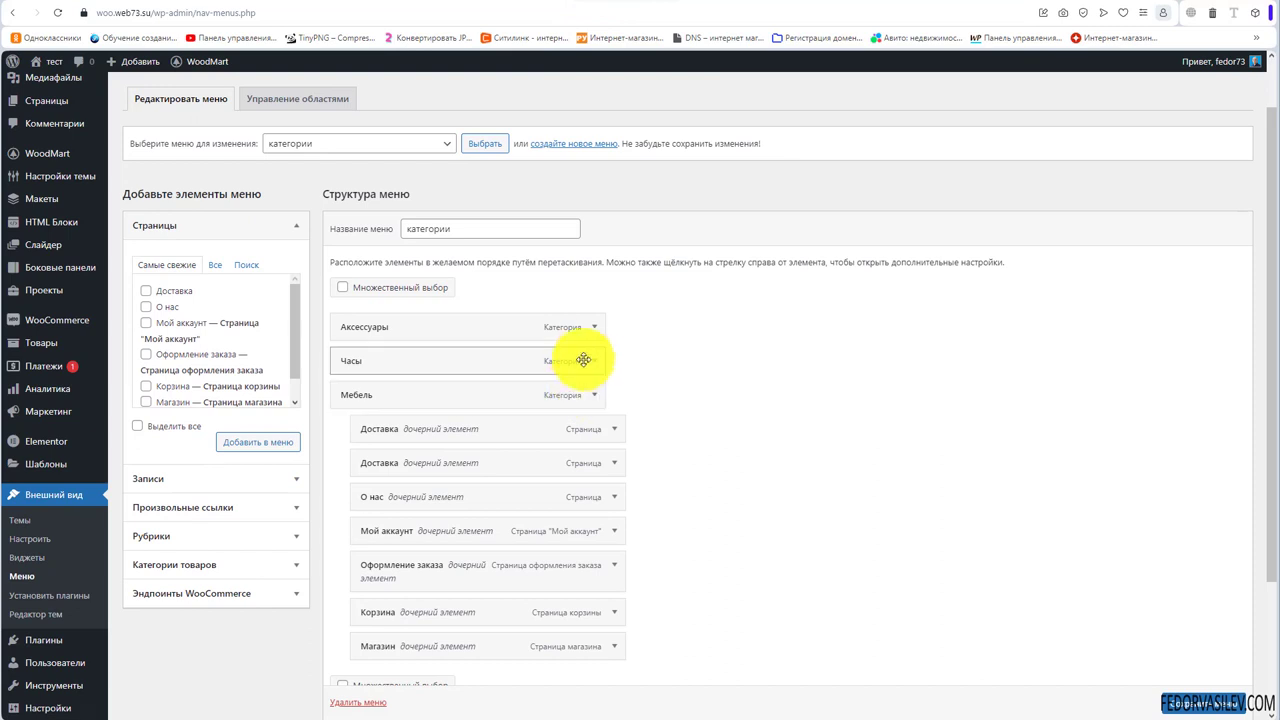
pyautogui.click(598, 326)
pyautogui.scroll(-3, 560, 372)
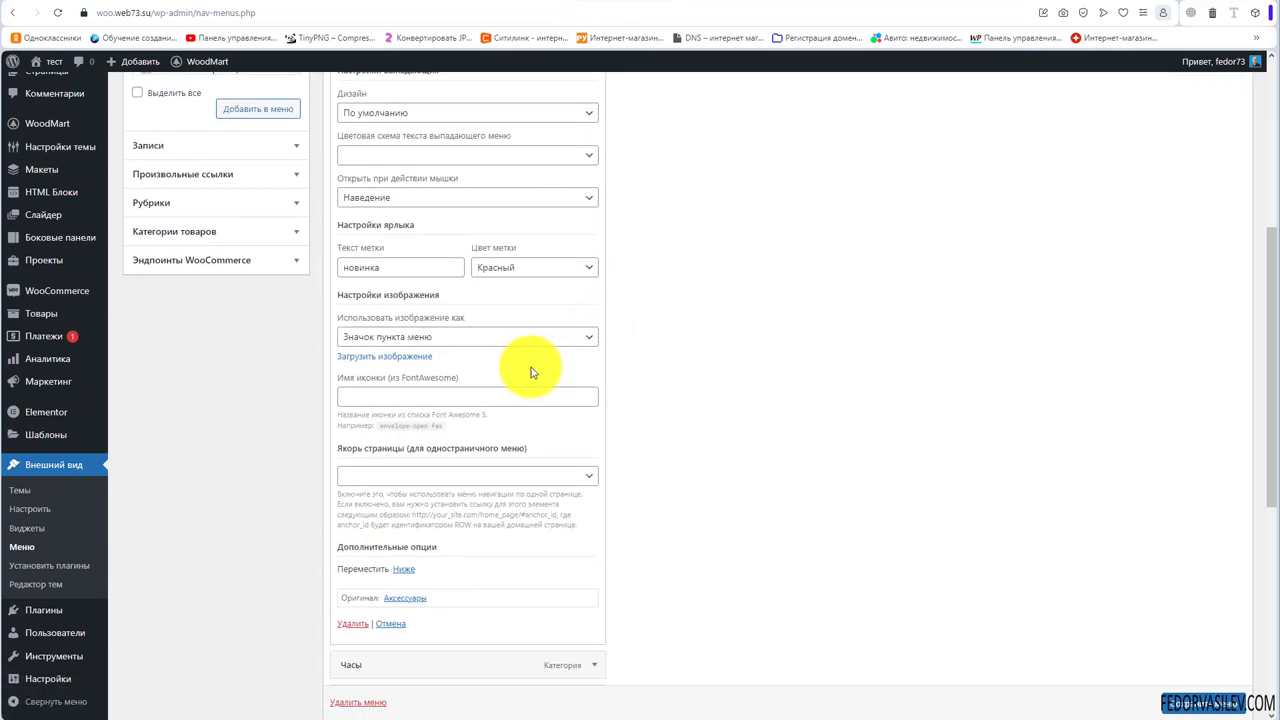
pyautogui.click(418, 338)
pyautogui.click(380, 367)
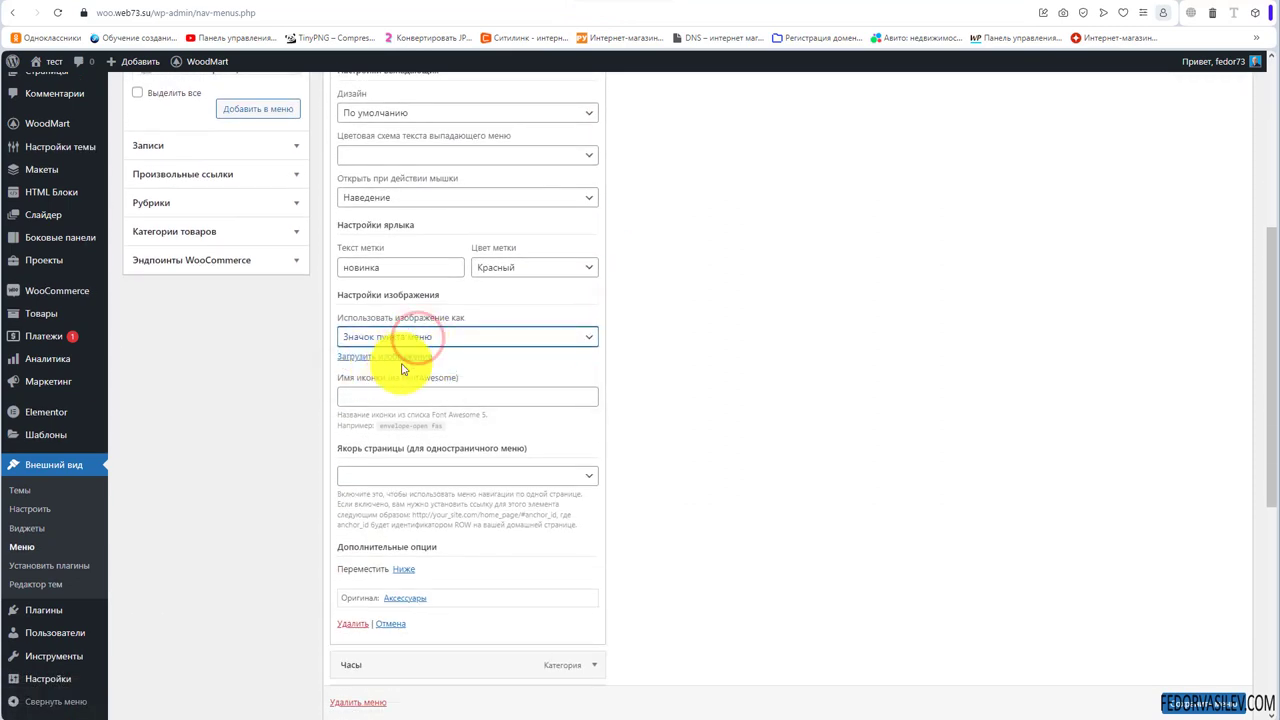
# Compare the Аксессуары entry in the storefront's category menu with the image usage options of its menu item.
pyautogui.click(685, 2)
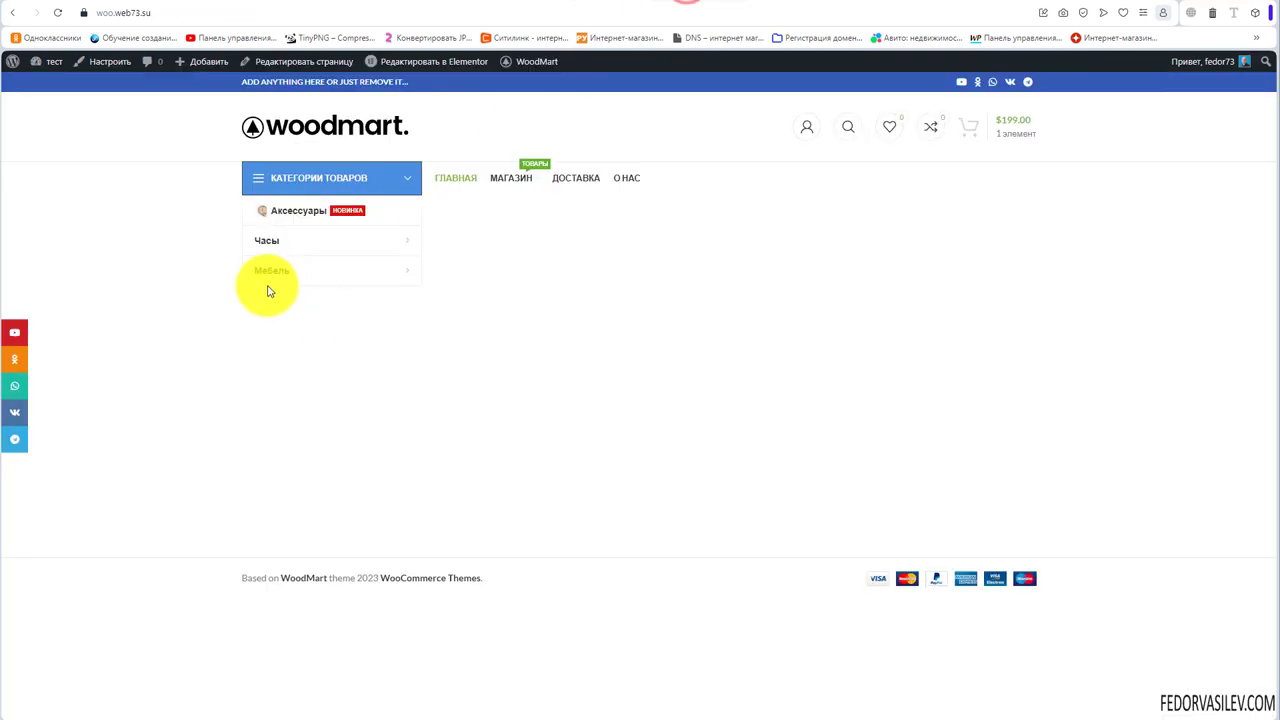
pyautogui.click(580, 4)
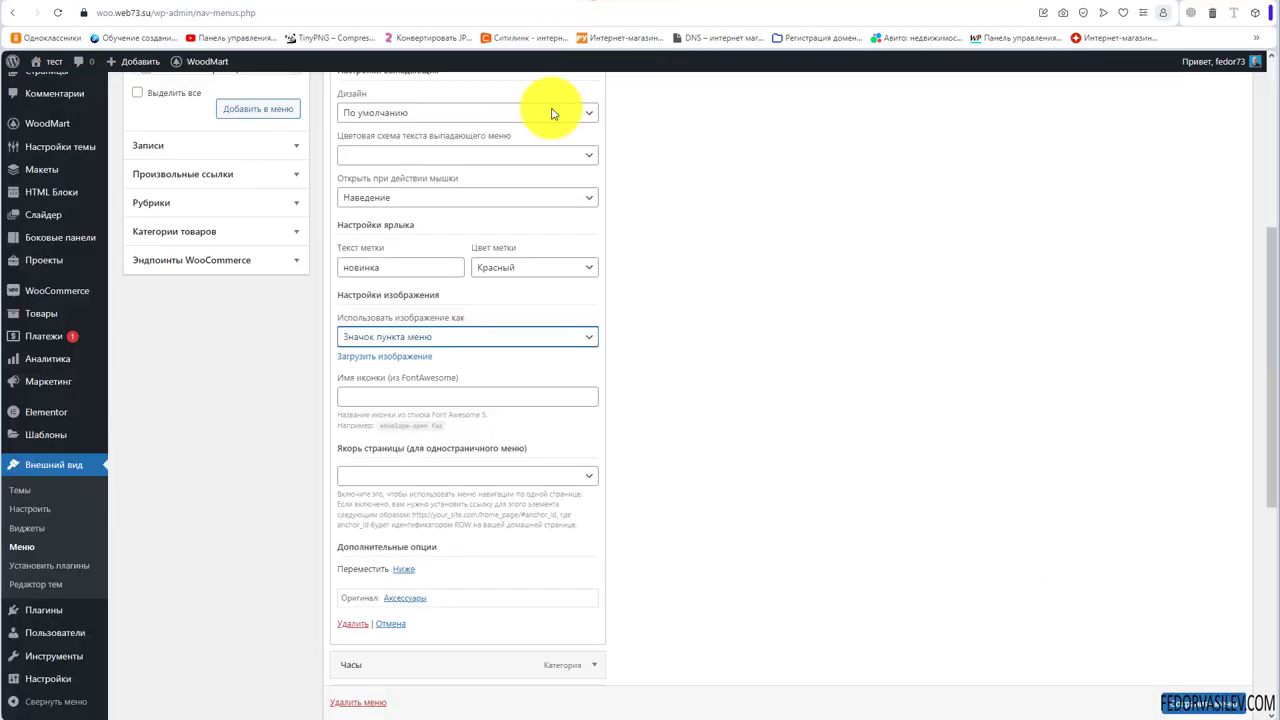
pyautogui.click(683, 4)
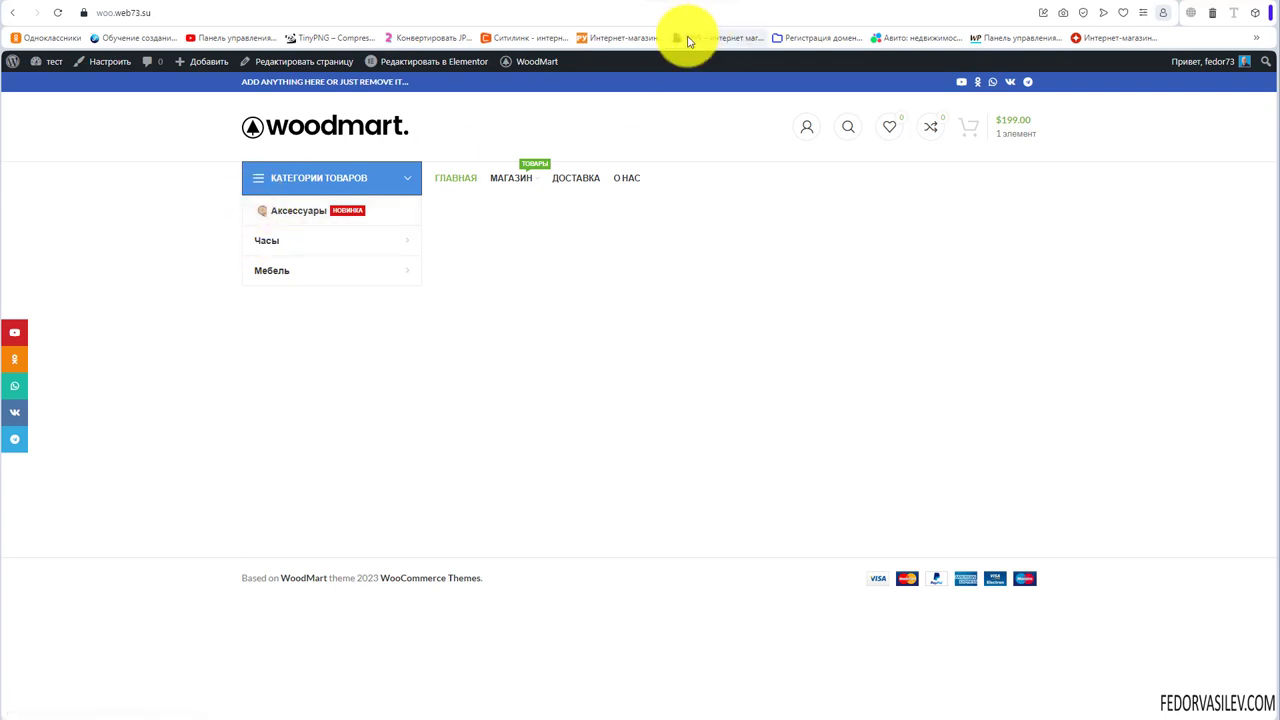
pyautogui.click(586, 6)
pyautogui.click(400, 335)
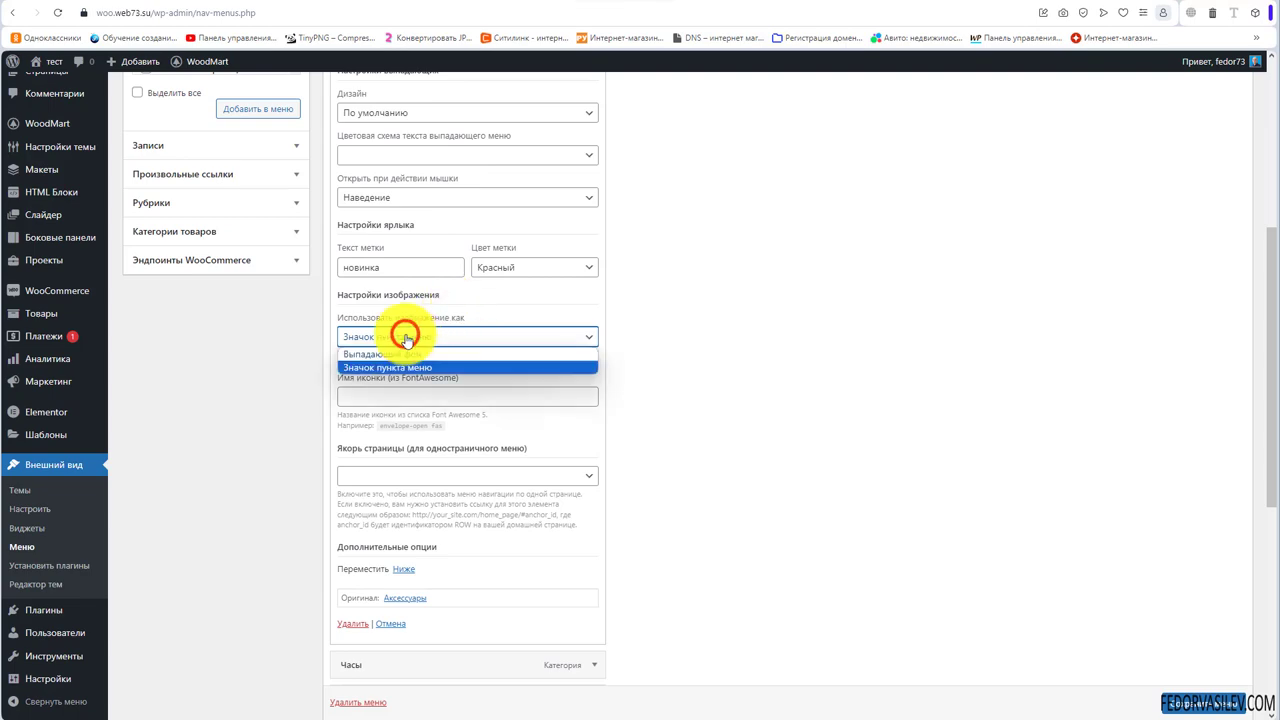
pyautogui.click(400, 335)
# Fill the Аксессуары category's extra description with "привет мир!" in bold, centred text and save the update.
pyautogui.click(686, 6)
pyautogui.click(700, 6)
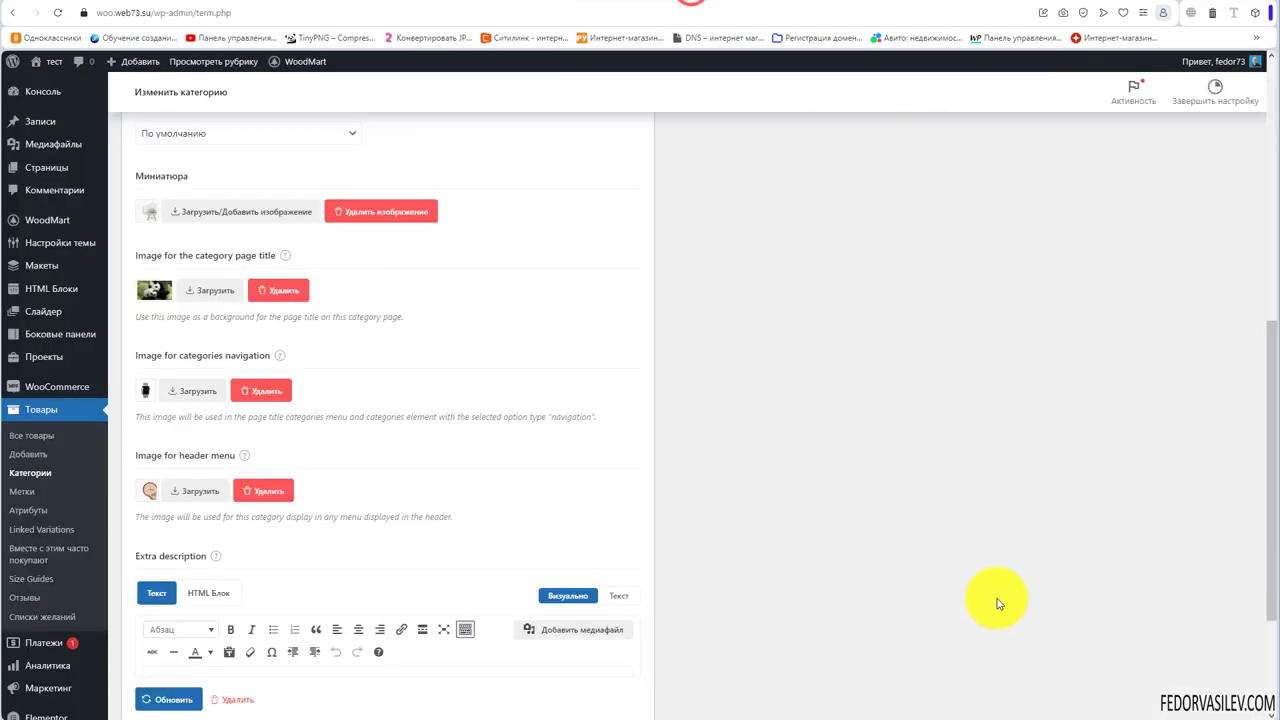
pyautogui.scroll(-3, 419, 400)
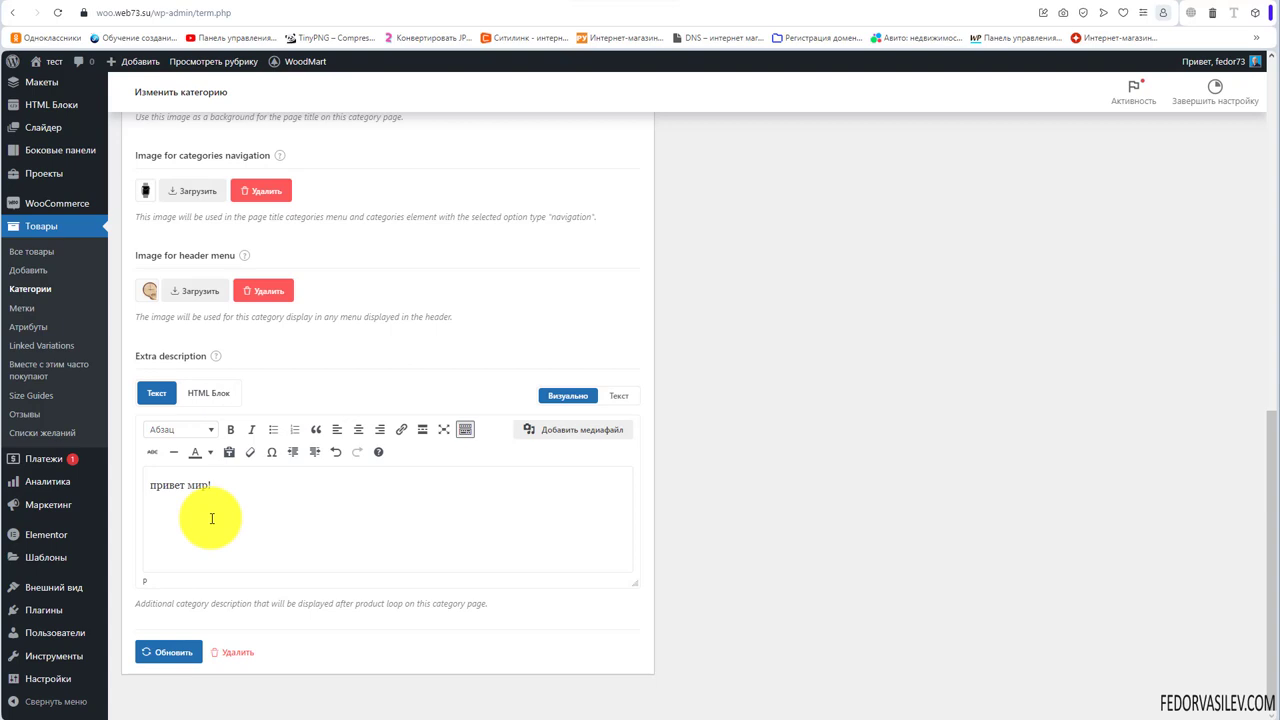
pyautogui.rightClick(231, 495)
pyautogui.click(151, 486)
pyautogui.click(230, 429)
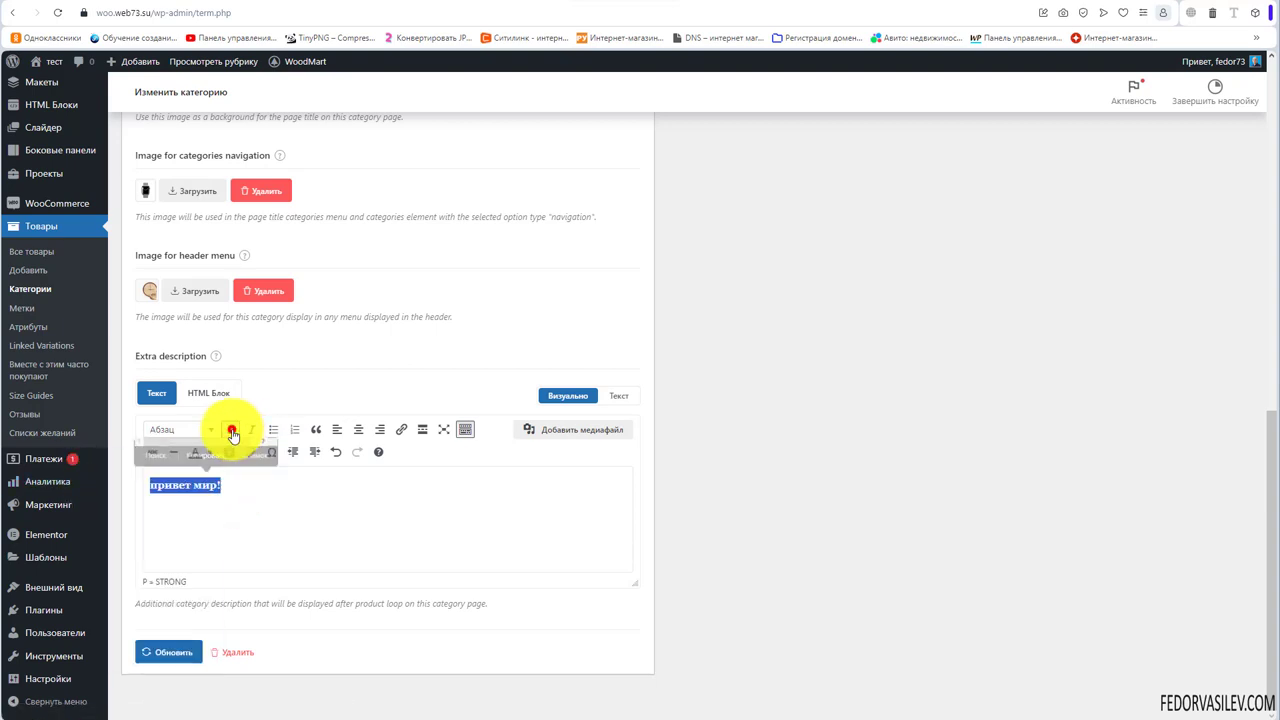
pyautogui.click(358, 429)
pyautogui.click(488, 490)
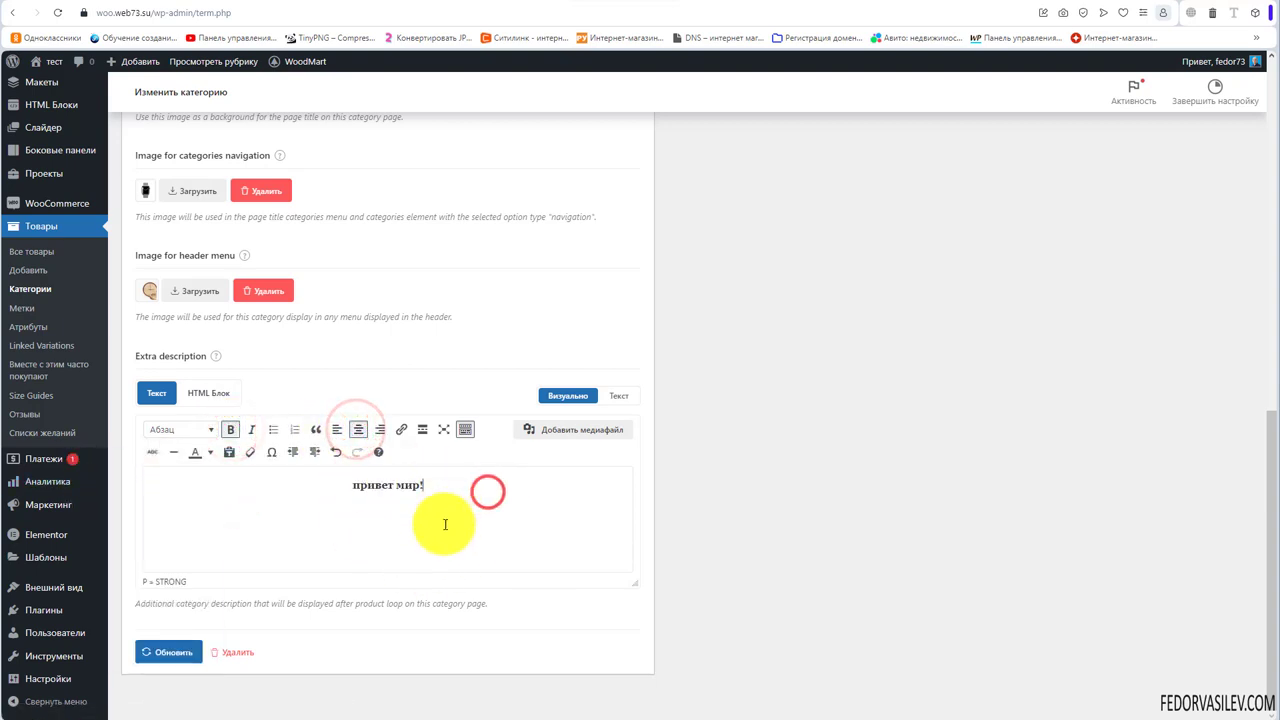
pyautogui.click(170, 652)
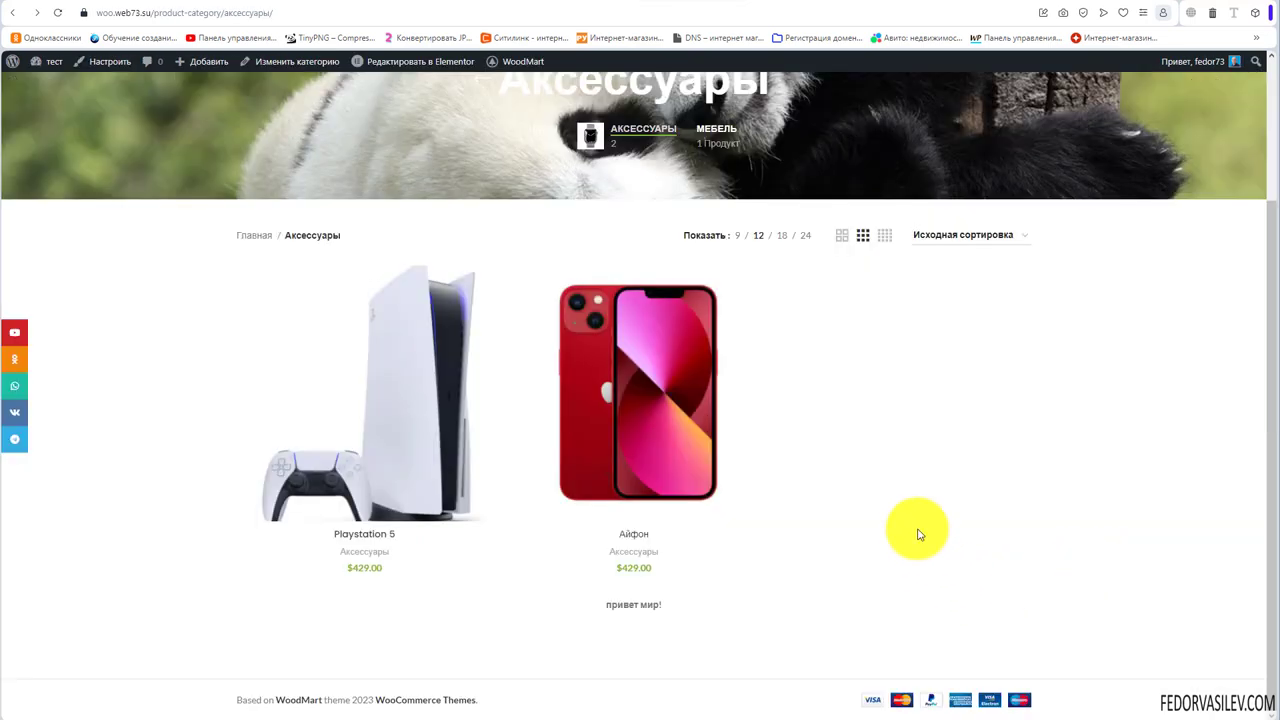
# Examine where the extra description is placed on the storefront's Аксессуары category page, below the products.
pyautogui.scroll(2, 800, 460)
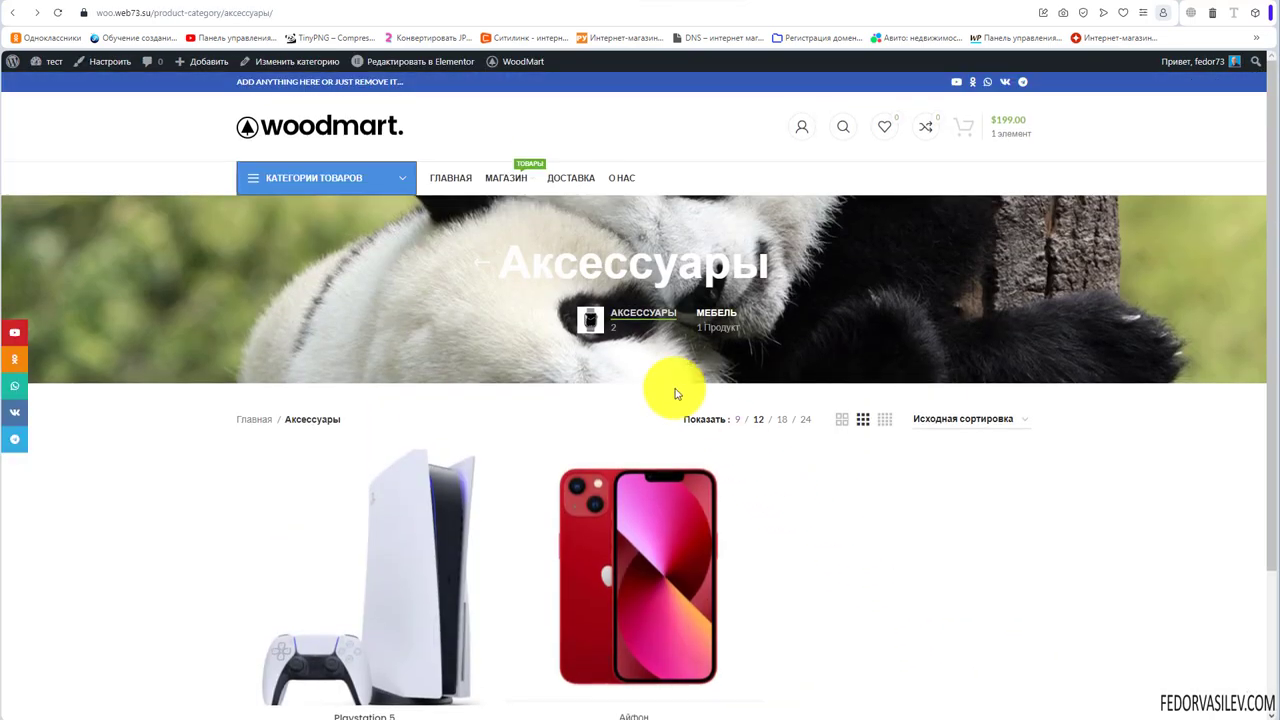
pyautogui.scroll(-2, 757, 320)
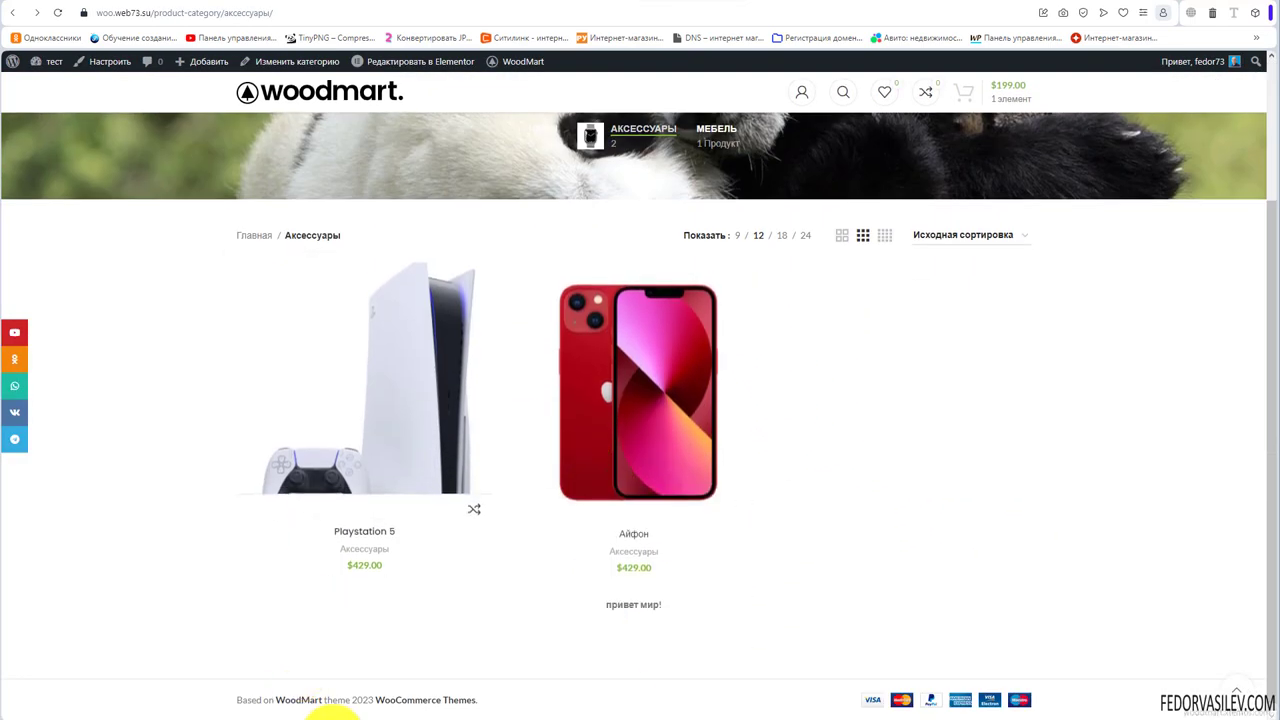
pyautogui.moveTo(667, 606); pyautogui.dragTo(622, 609)
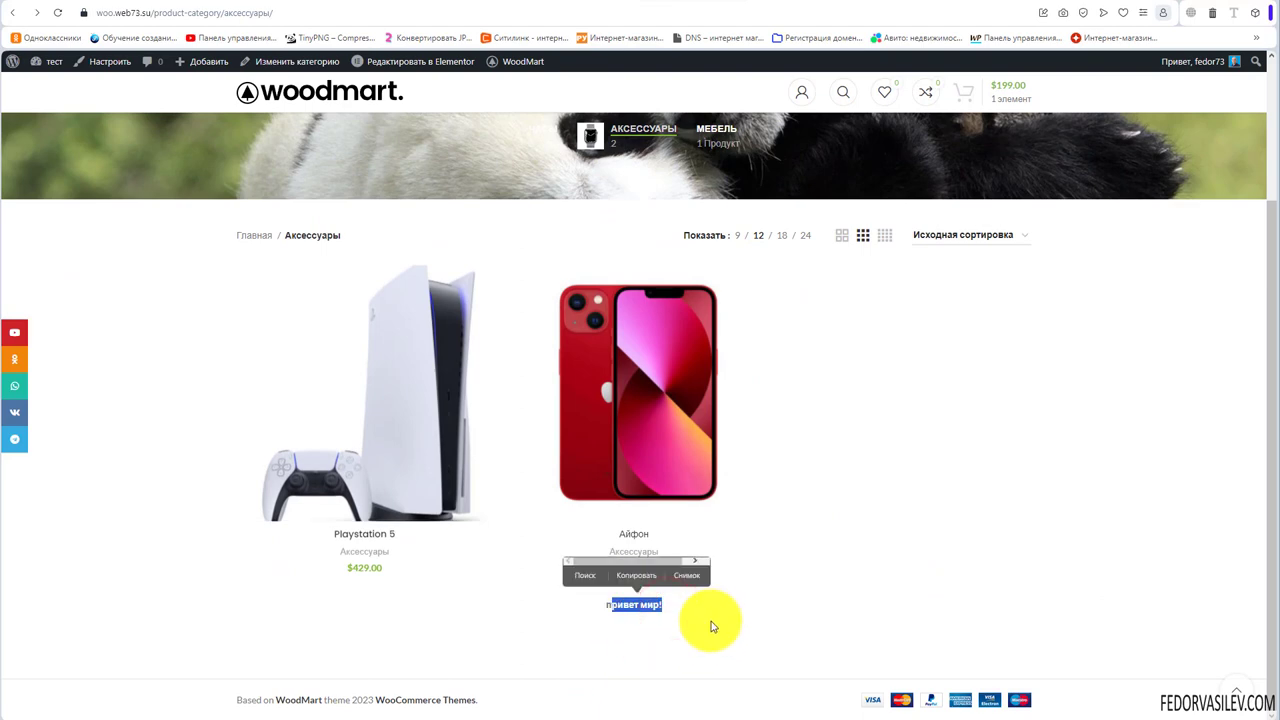
pyautogui.click(890, 555)
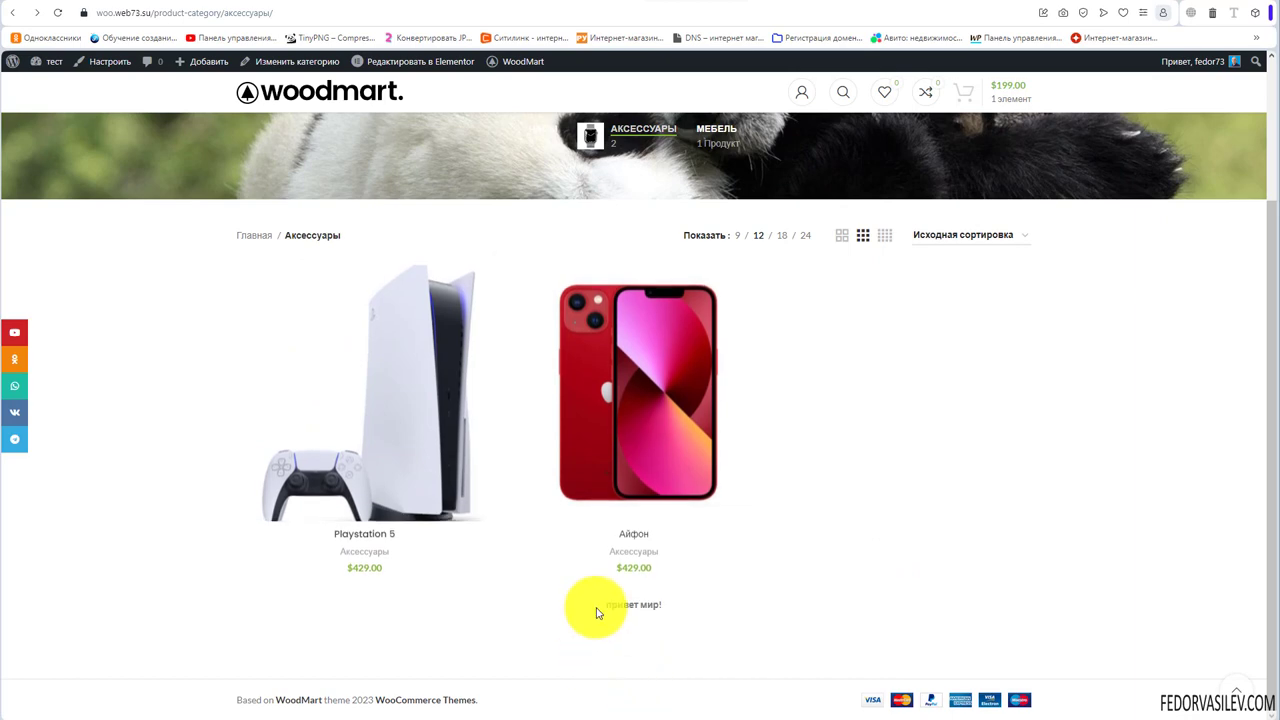
pyautogui.moveTo(660, 608); pyautogui.dragTo(594, 608)
pyautogui.click(840, 610)
# Clear the "привет мир!" text from the Аксессуары category's extra description and switch its content type to HTML Блок.
pyautogui.click(603, 2)
pyautogui.scroll(-8, 457, 349)
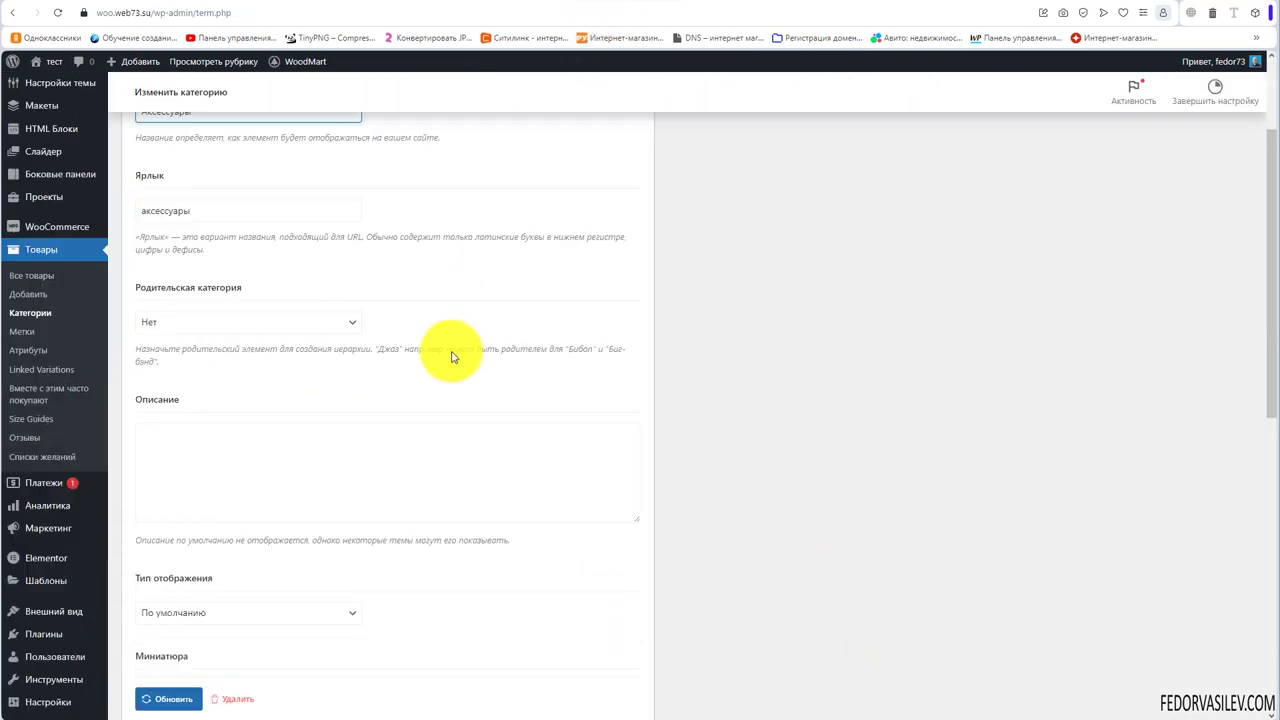
pyautogui.moveTo(449, 481); pyautogui.dragTo(312, 480)
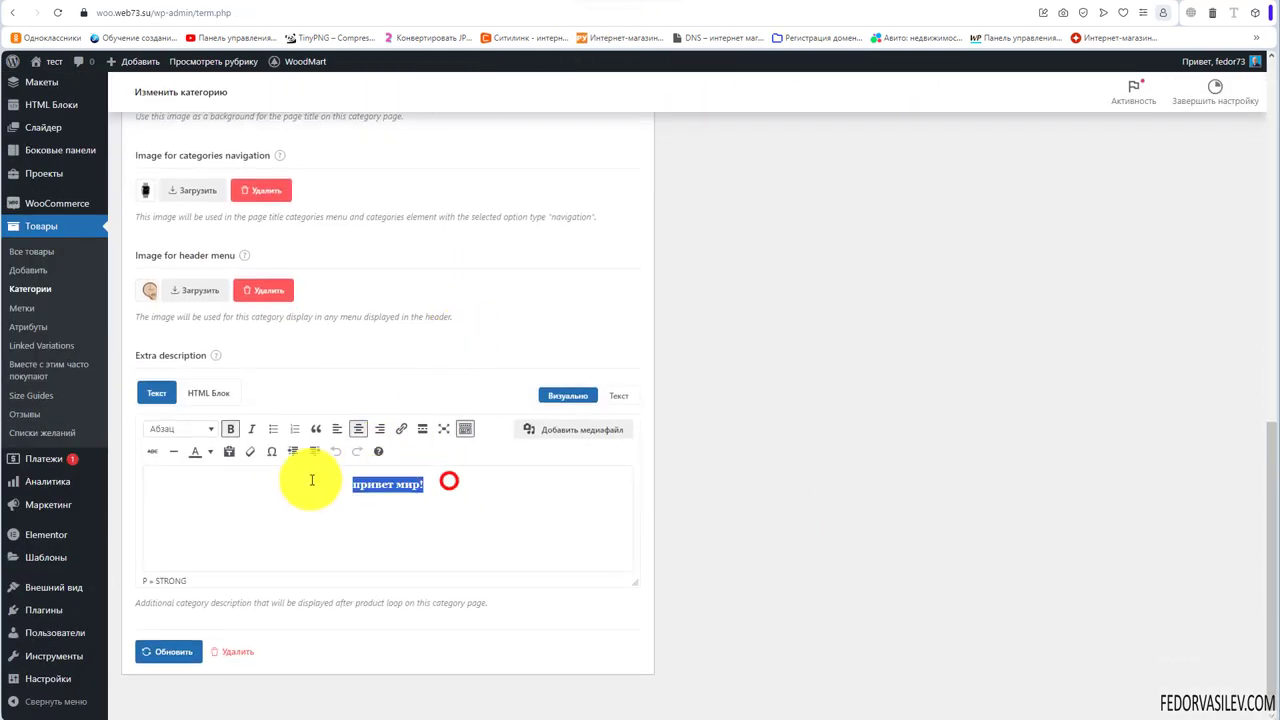
pyautogui.press('BackSpace')
pyautogui.click(232, 396)
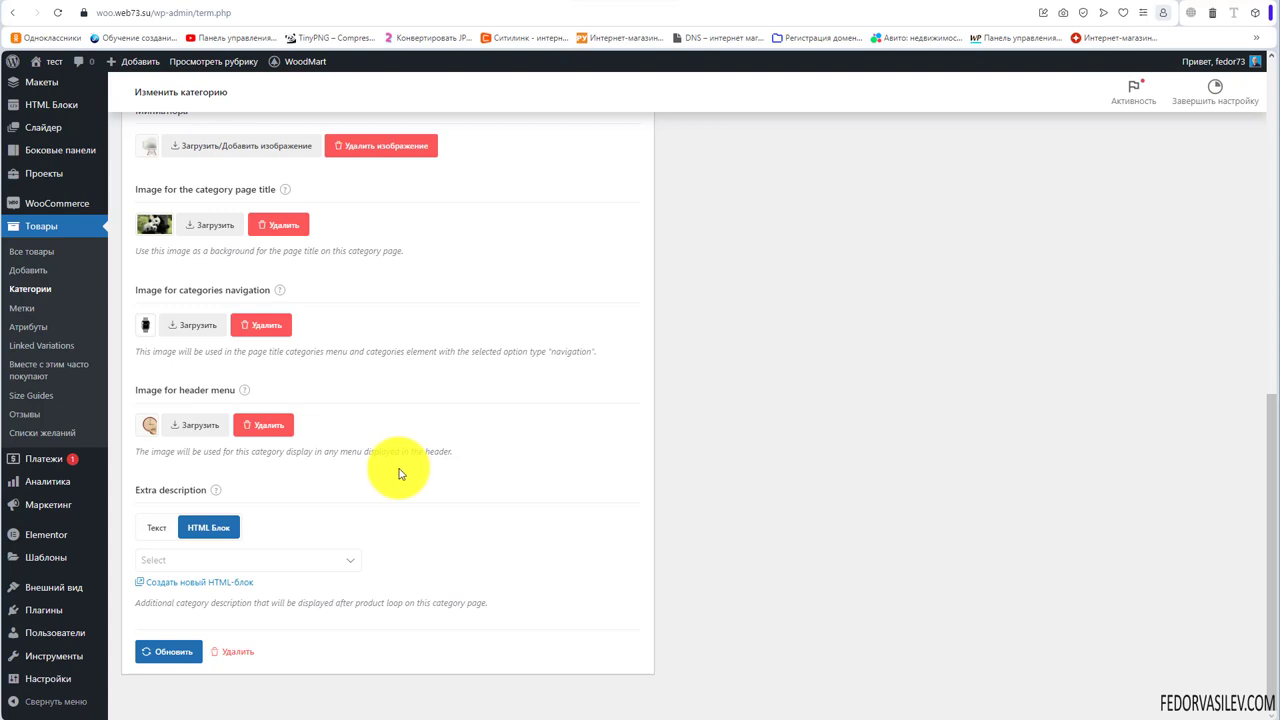
# Start a new HTML block from the category's extra description section and title it "для категорий ак.".
pyautogui.scroll(2, 398, 474)
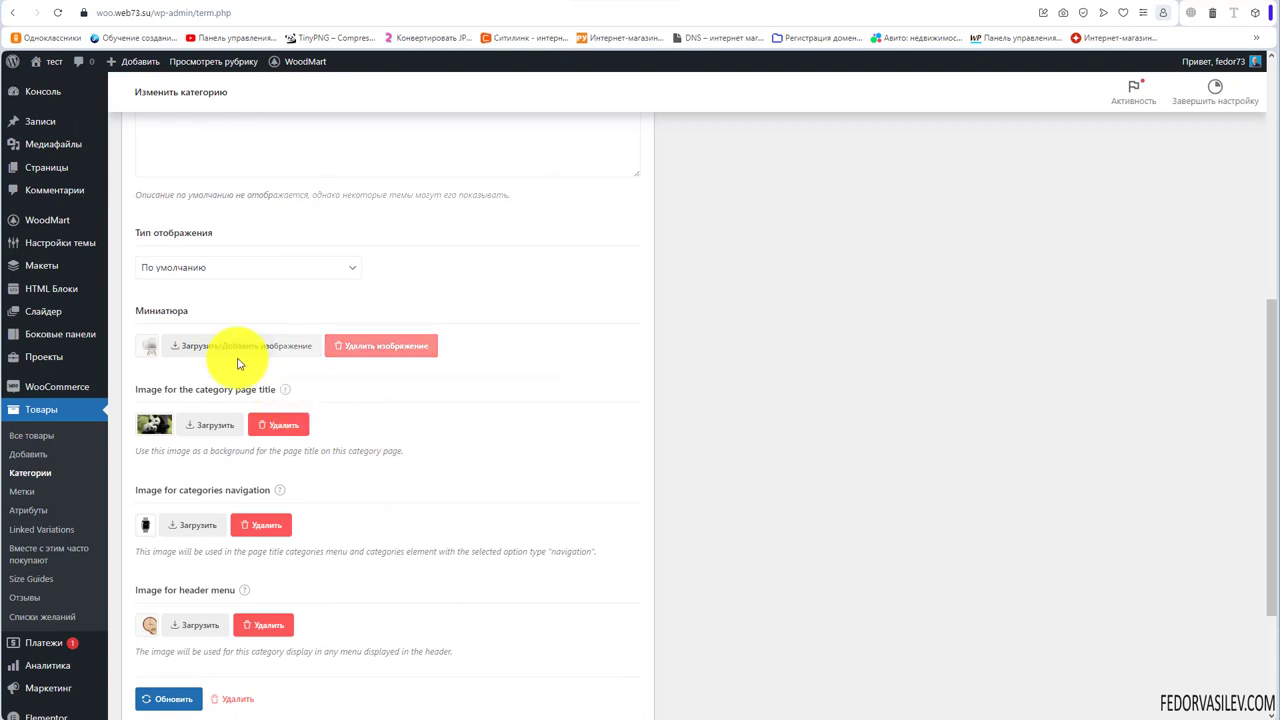
pyautogui.scroll(3, 158, 320)
pyautogui.moveTo(30, 290)
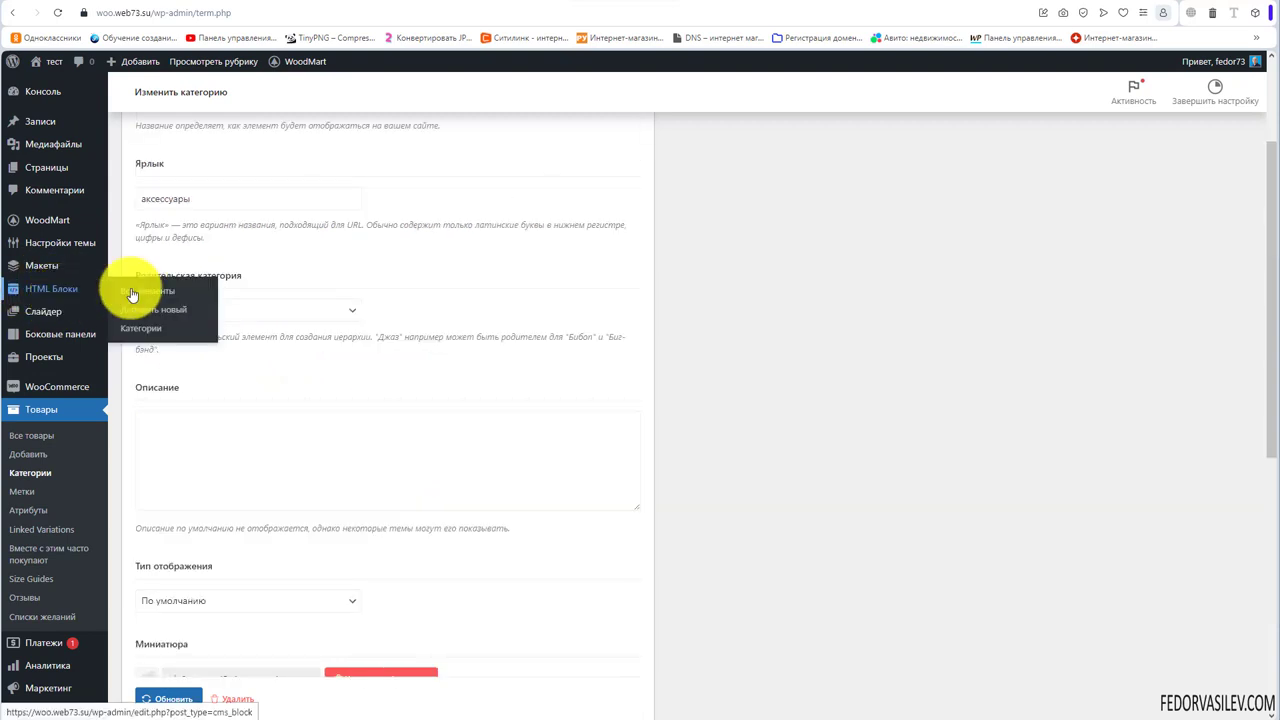
pyautogui.scroll(-5, 457, 309)
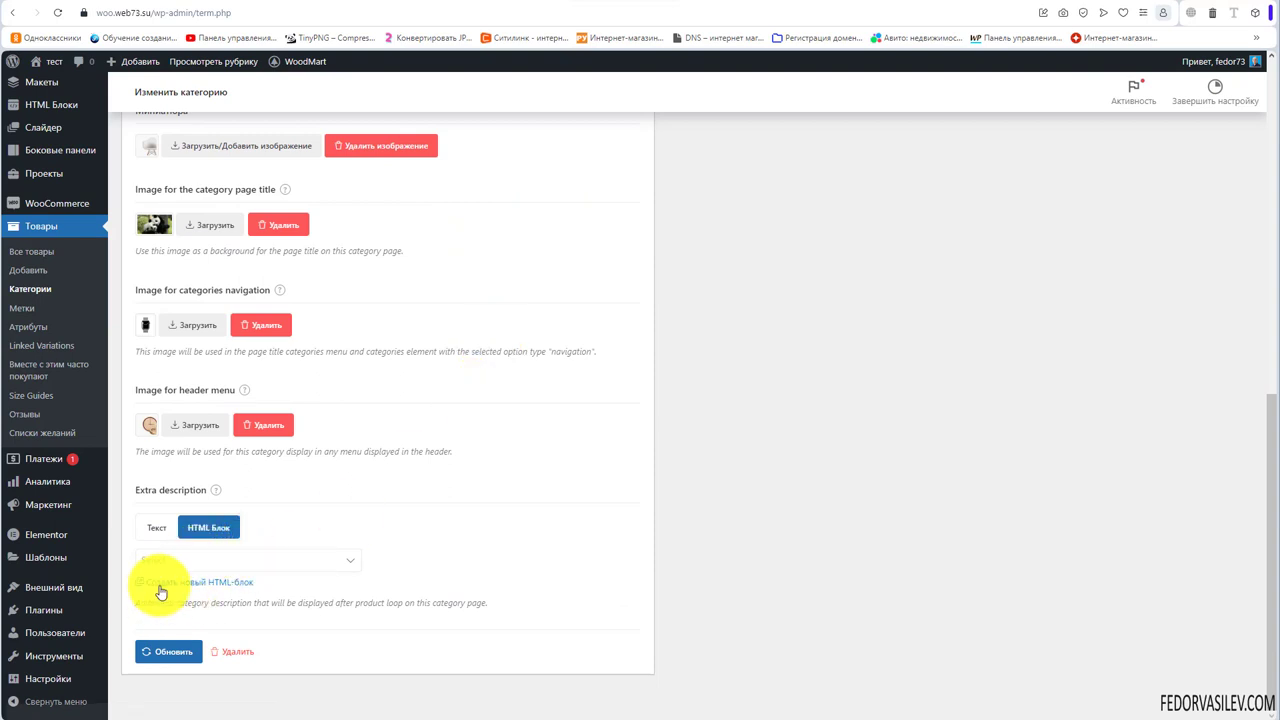
pyautogui.click(229, 588)
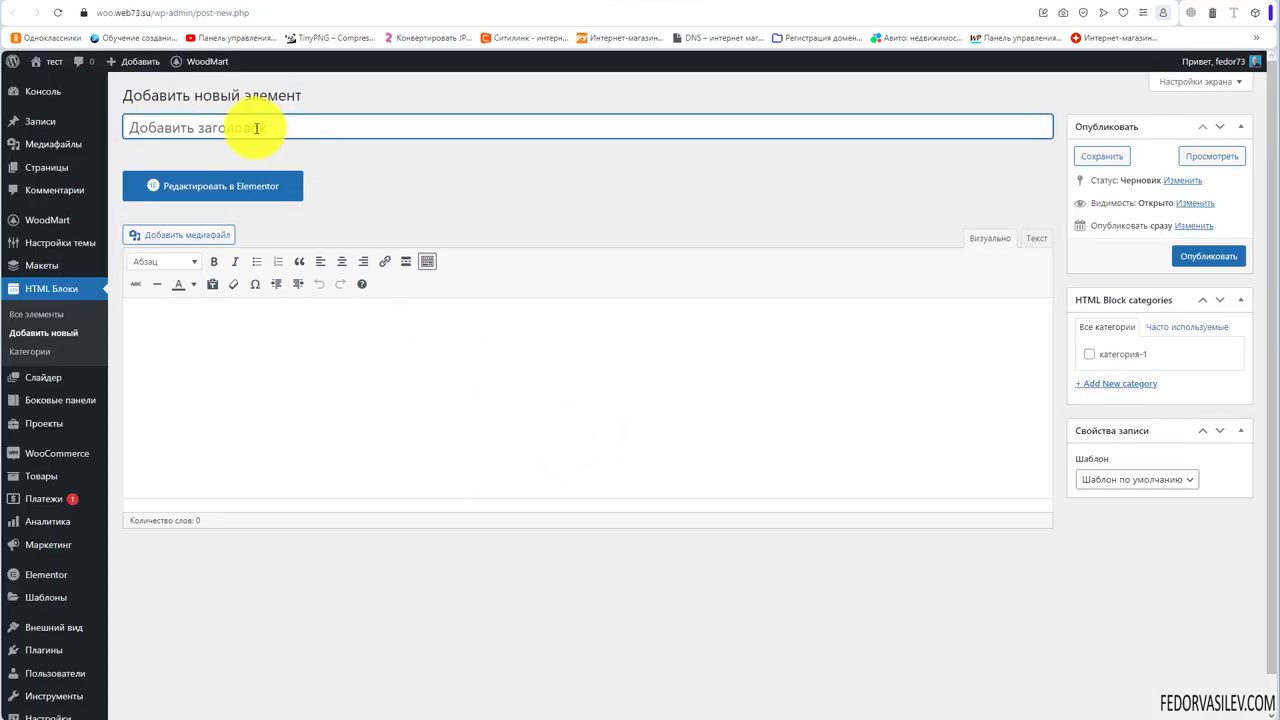
pyautogui.write('для категорий ак.')
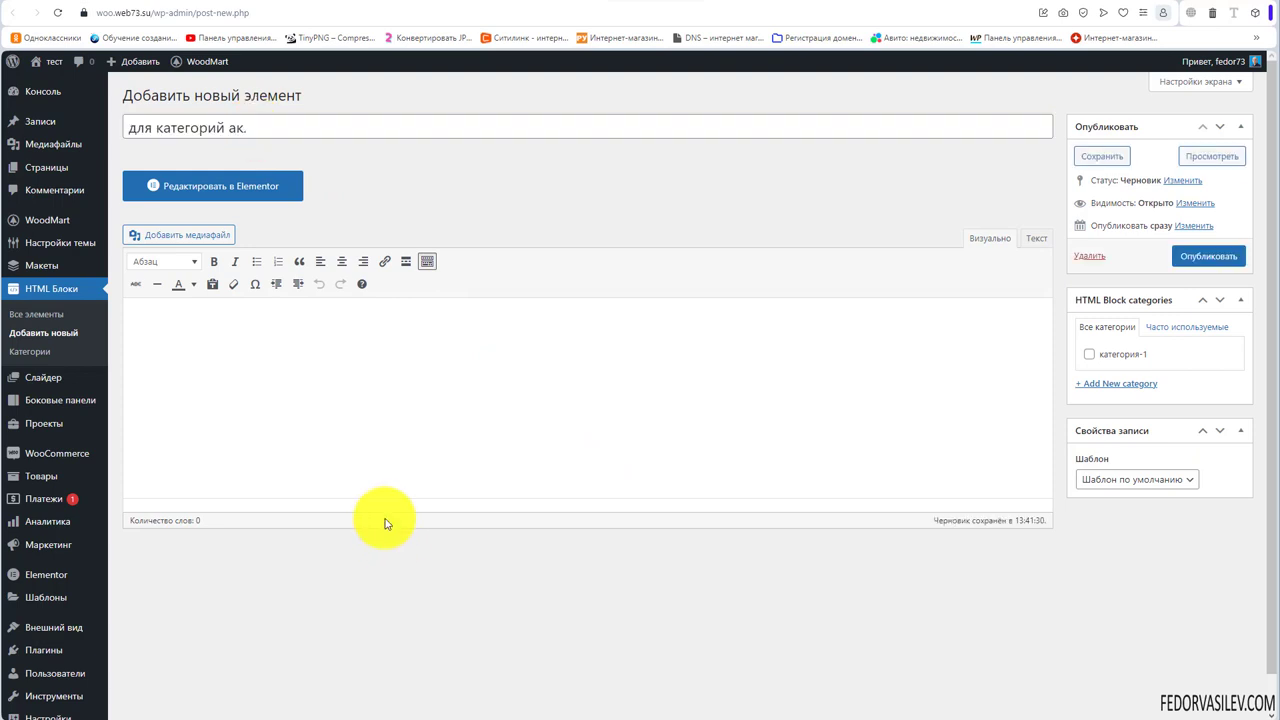
pyautogui.moveTo(270, 128); pyautogui.dragTo(110, 138)
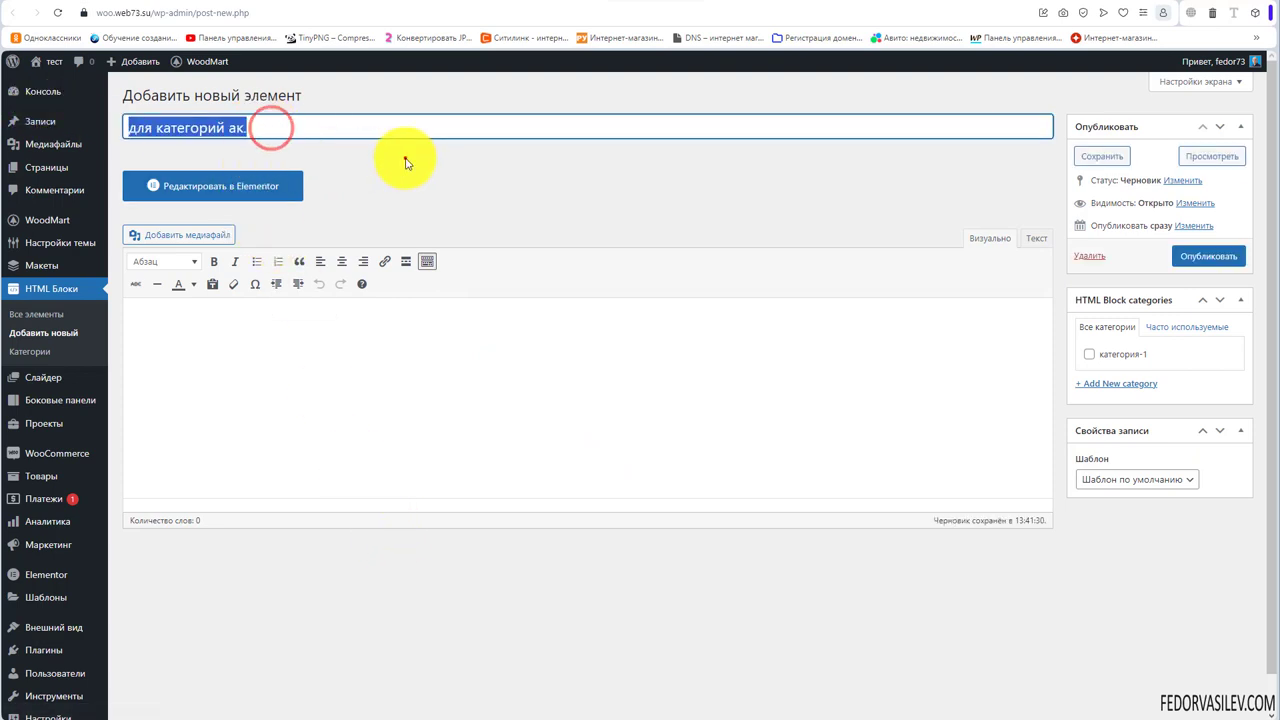
# Publish the HTML block "для категорий ак.".
pyautogui.click(406, 159)
pyautogui.click(1203, 262)
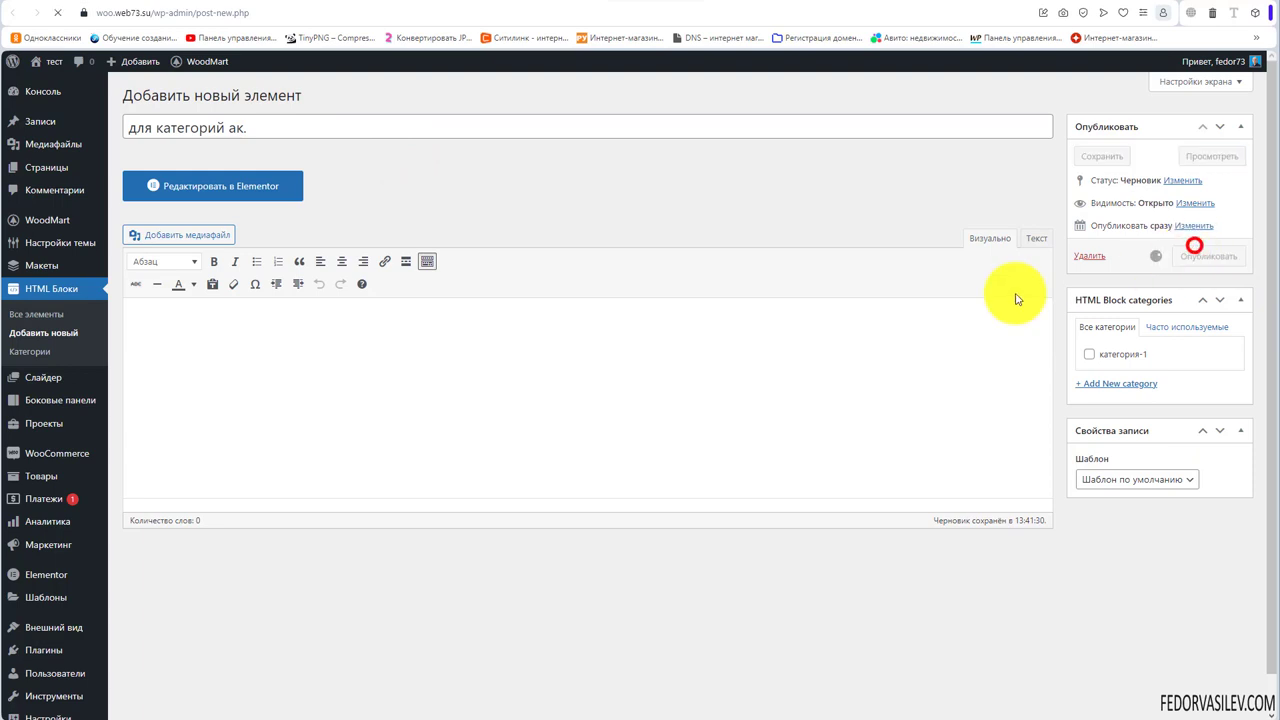
pyautogui.moveTo(277, 129); pyautogui.dragTo(57, 143)
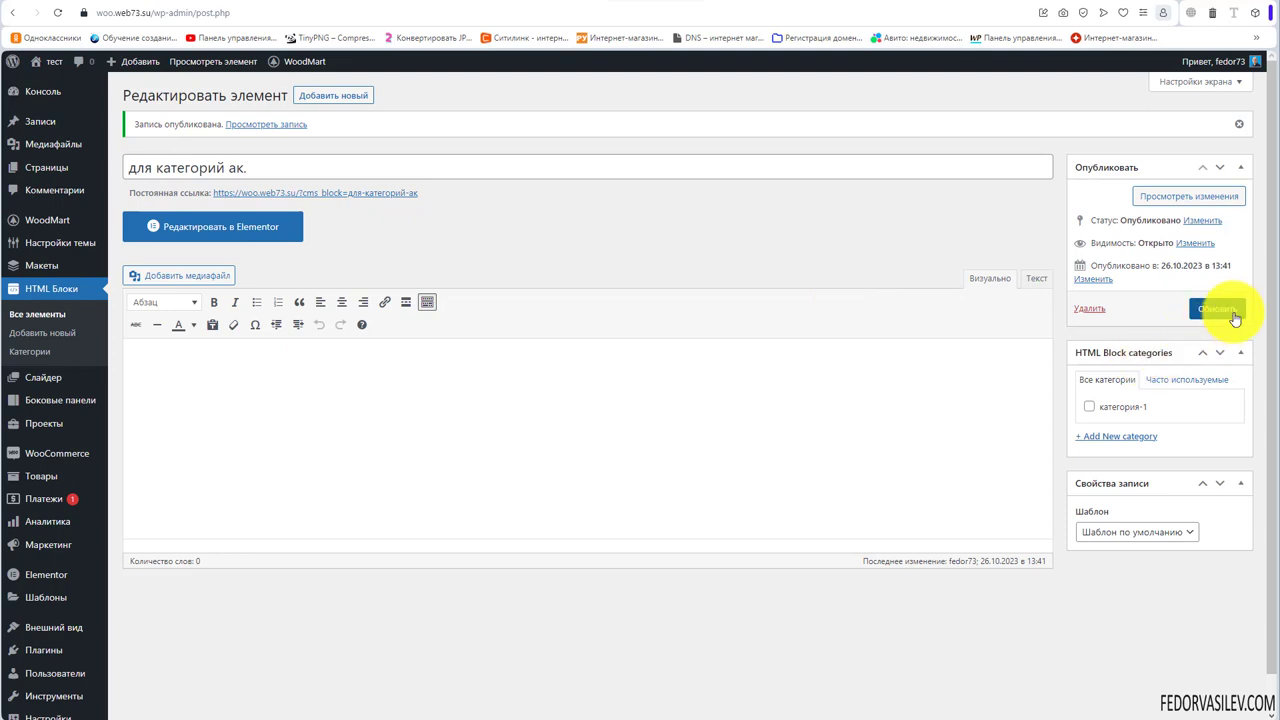
# Open the HTML block in Elementor and add a Промо баннер widget to the empty layout.
pyautogui.click(218, 228)
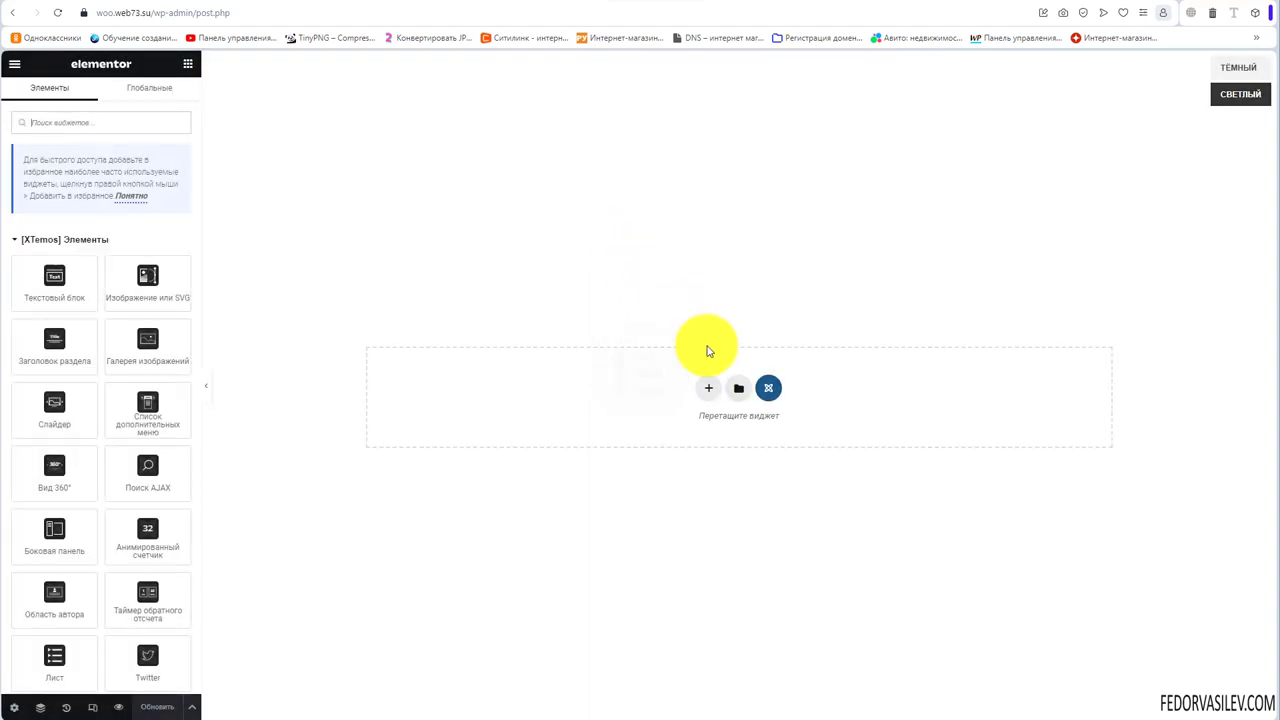
pyautogui.write('банне')
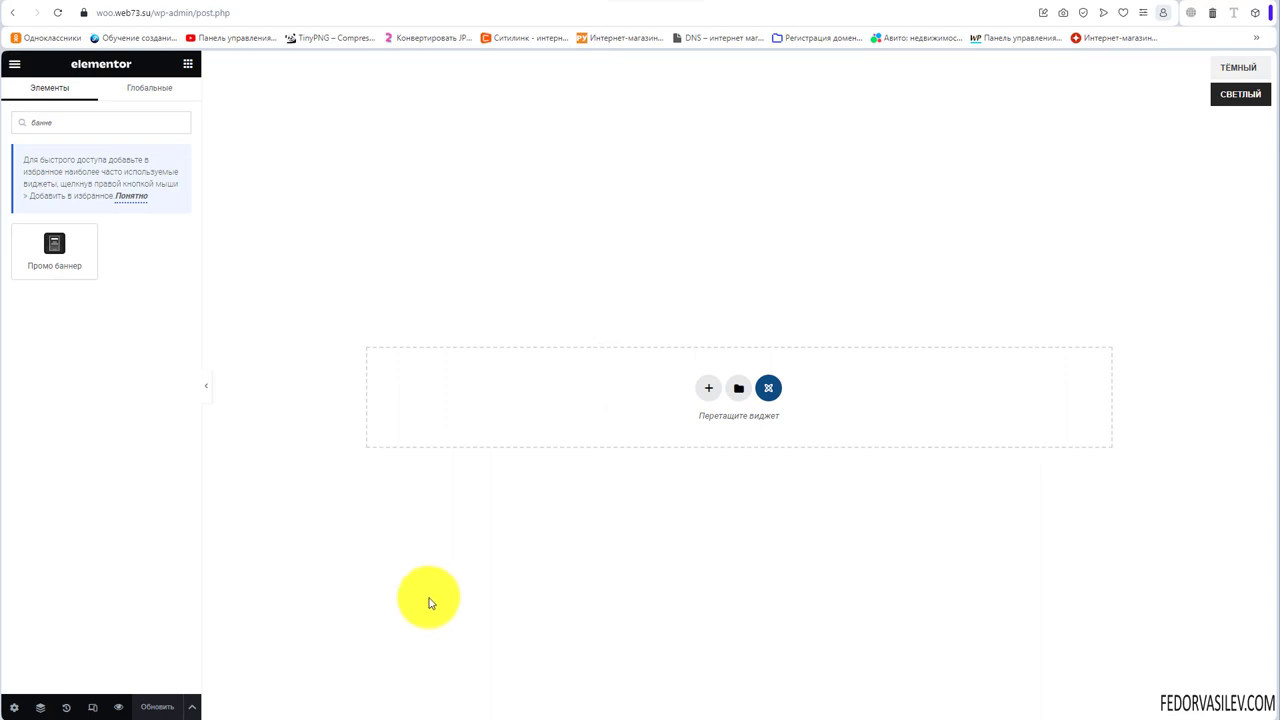
pyautogui.moveTo(55, 250); pyautogui.dragTo(708, 400)
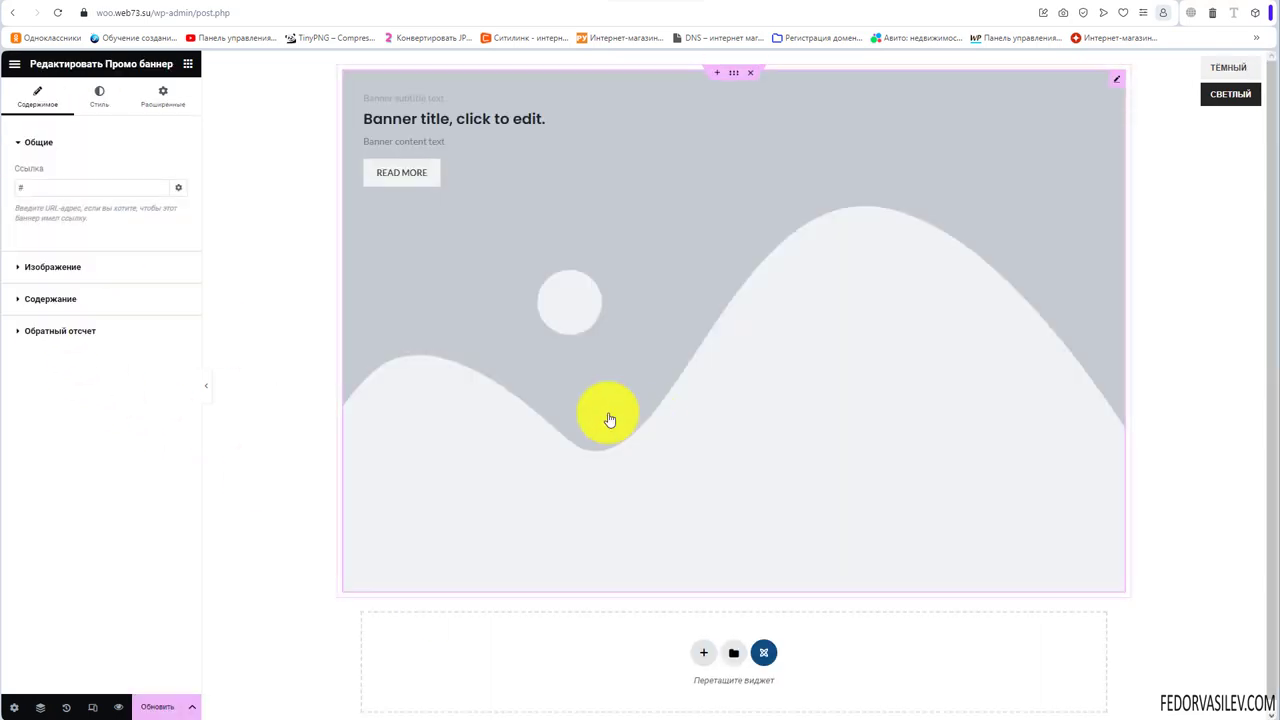
pyautogui.click(86, 266)
pyautogui.click(86, 243)
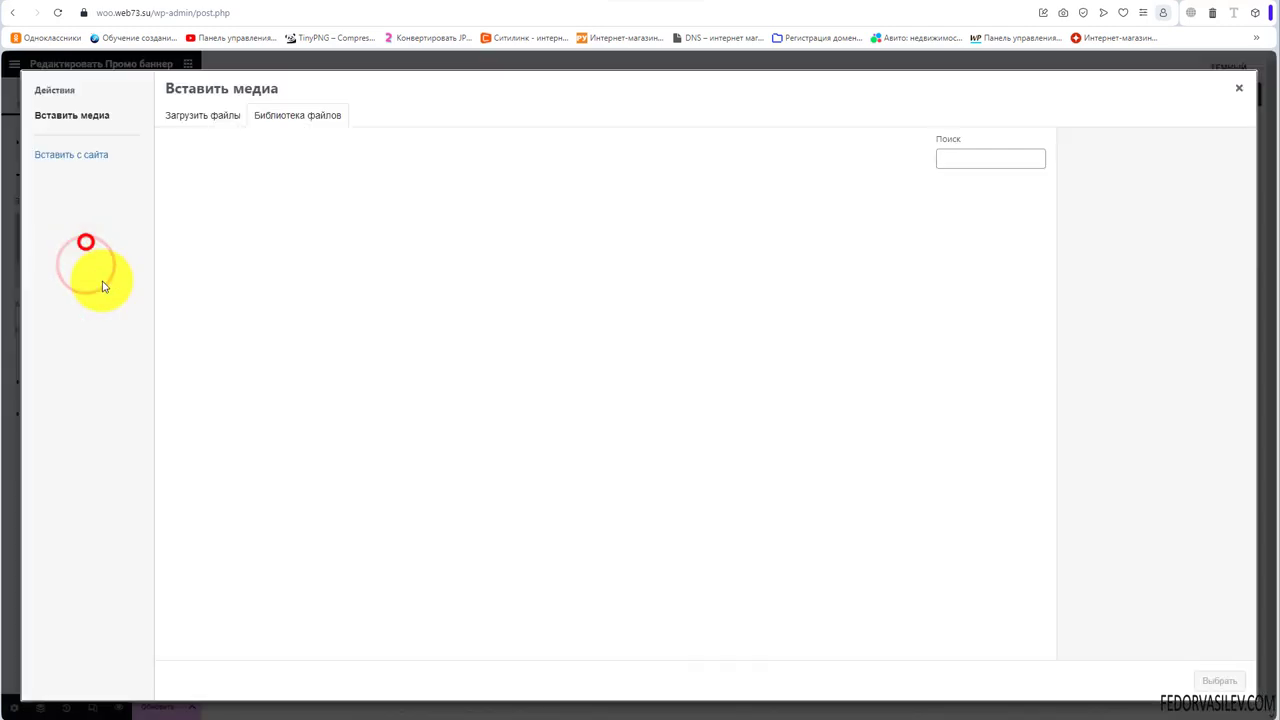
pyautogui.click(205, 321)
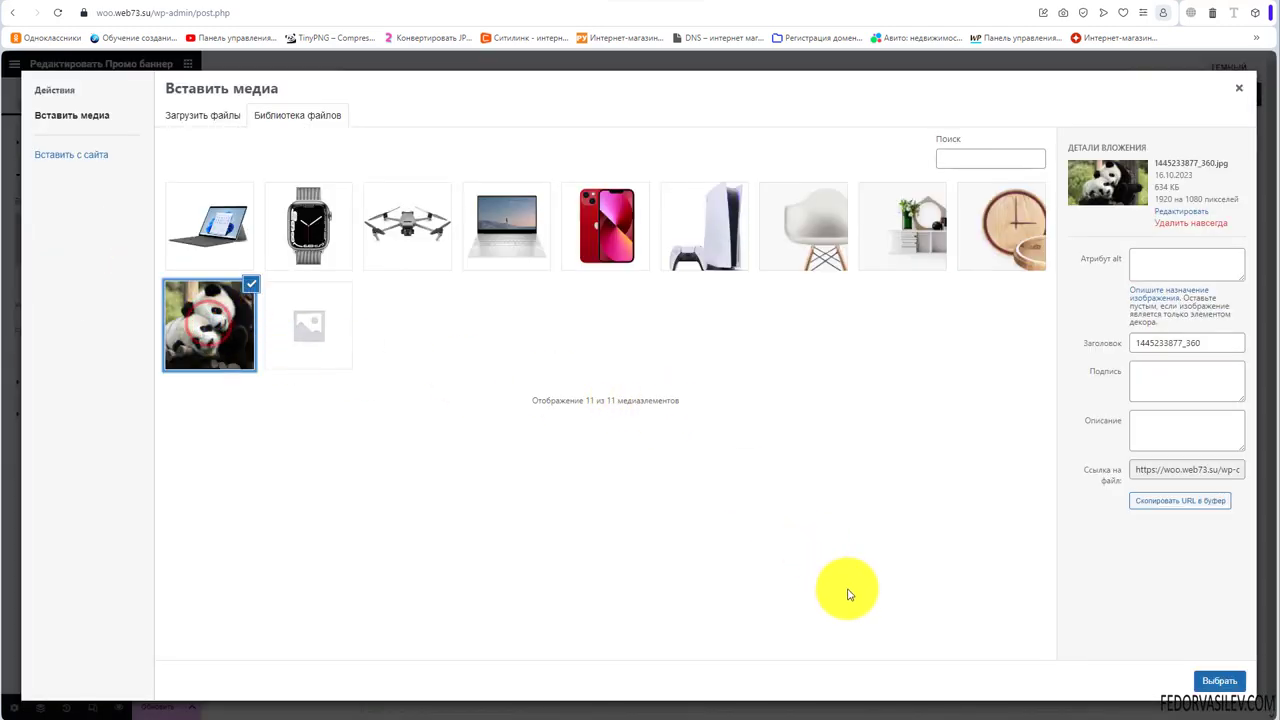
pyautogui.click(1216, 681)
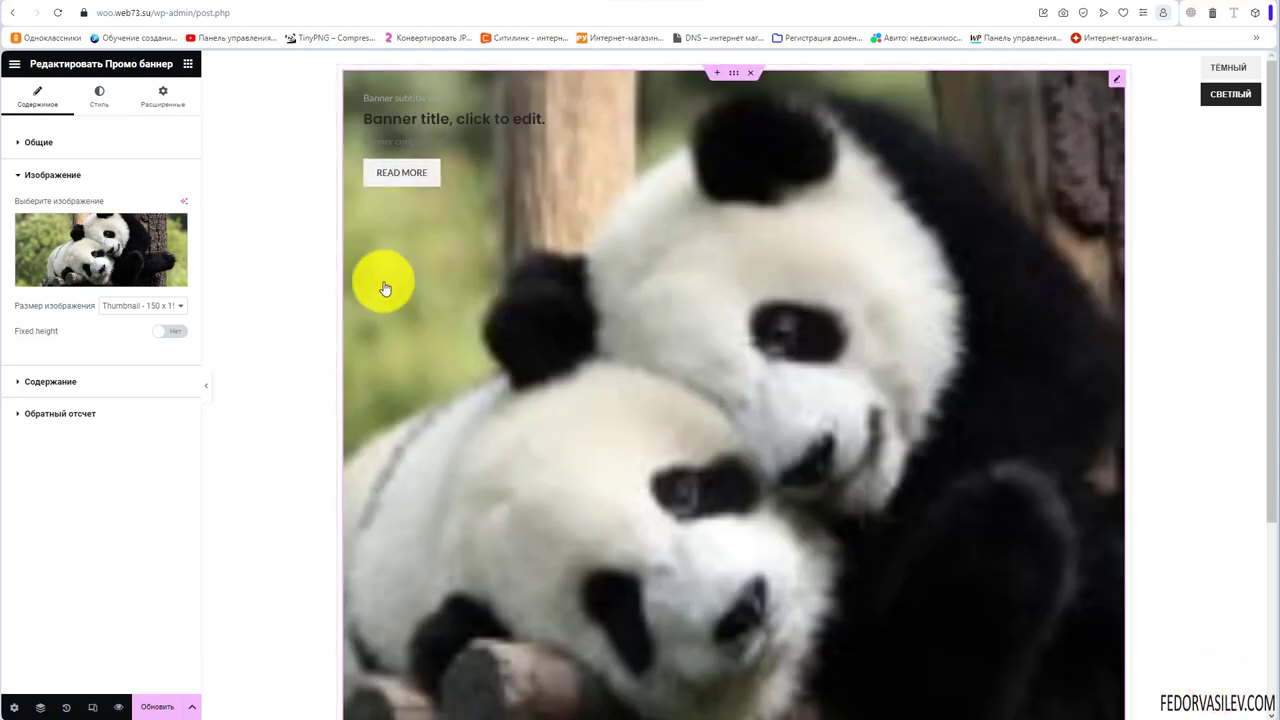
pyautogui.click(141, 306)
pyautogui.click(158, 329)
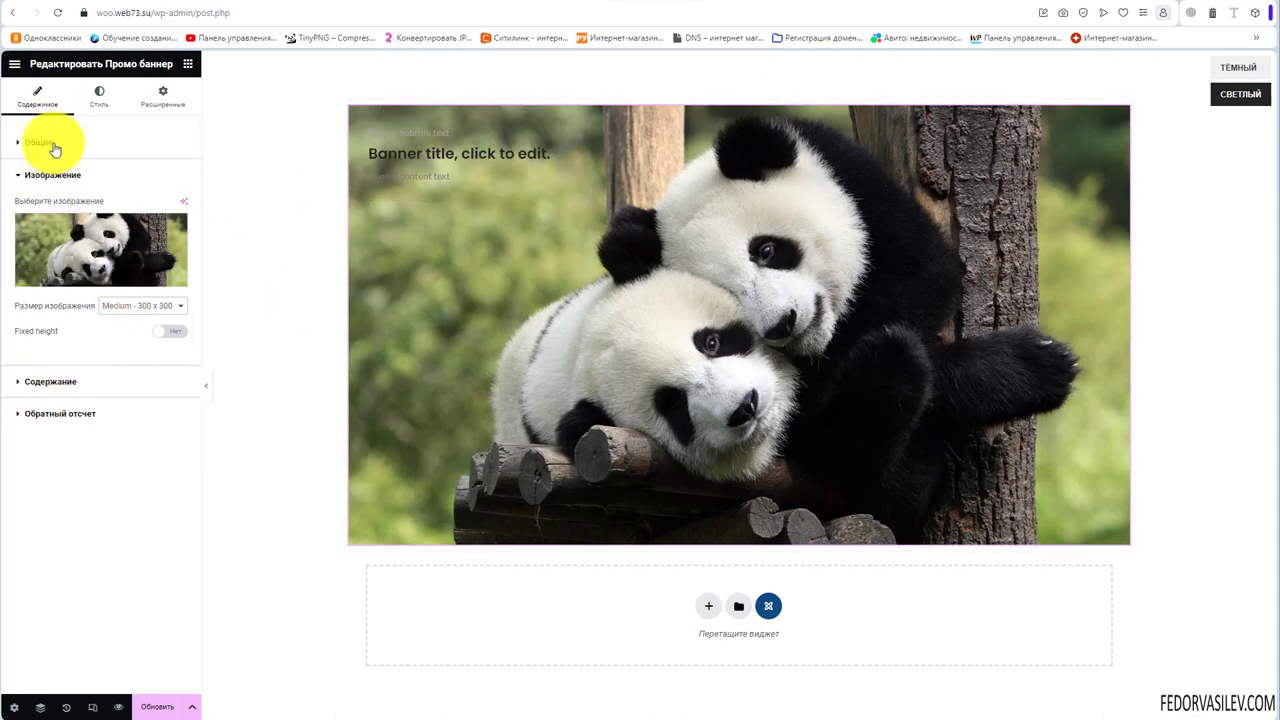
# Look through the promo banner's content and general settings and save the HTML block.
pyautogui.click(62, 380)
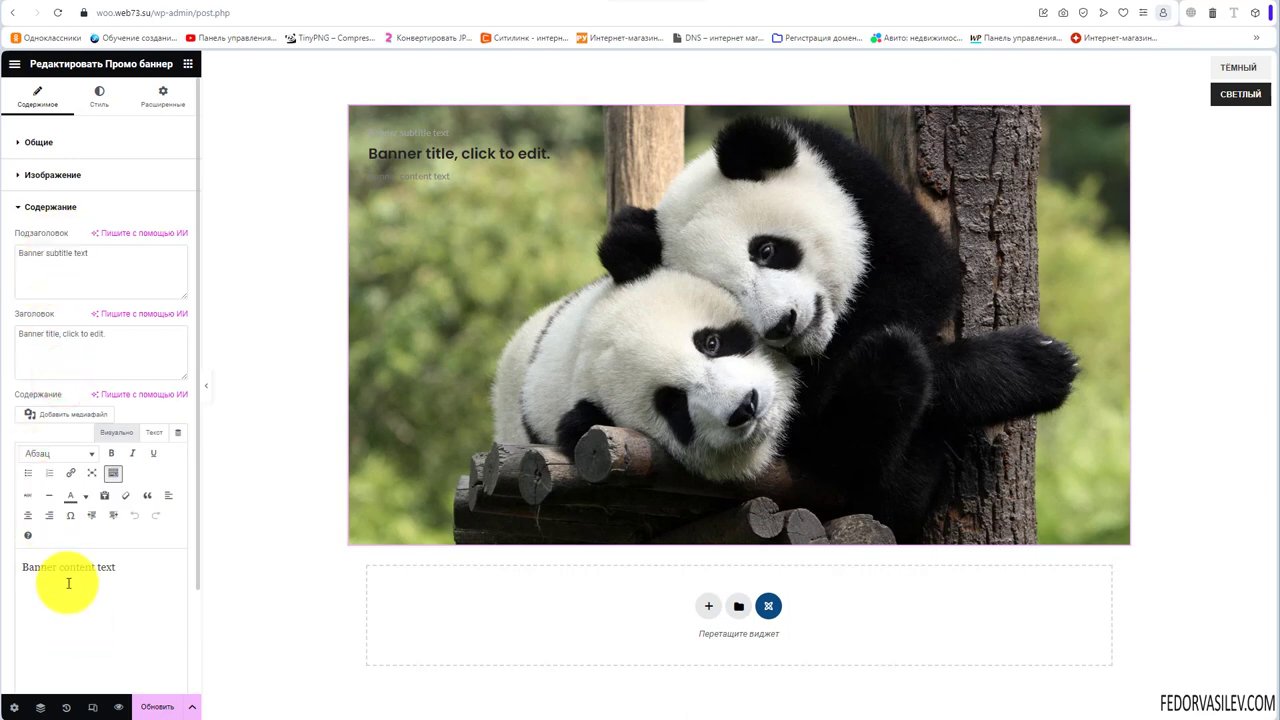
pyautogui.scroll(-1, 70, 550)
pyautogui.scroll(1, 63, 123)
pyautogui.click(42, 203)
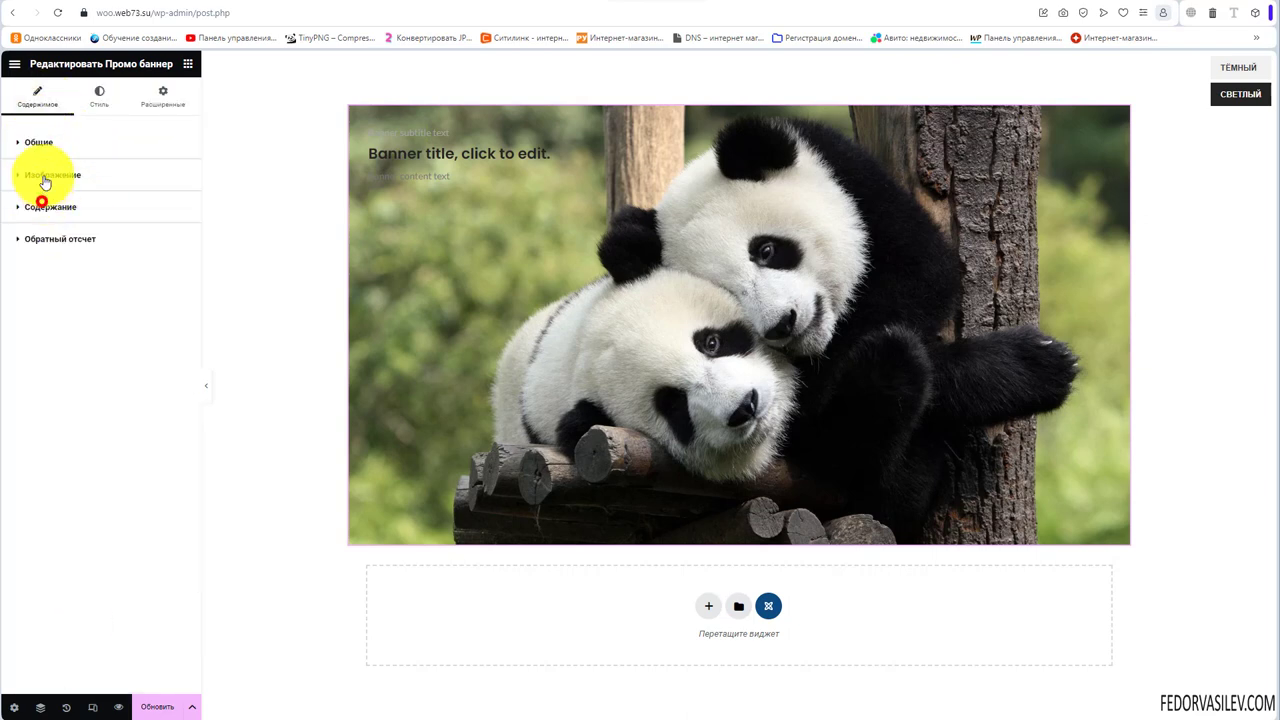
pyautogui.click(40, 146)
pyautogui.click(42, 145)
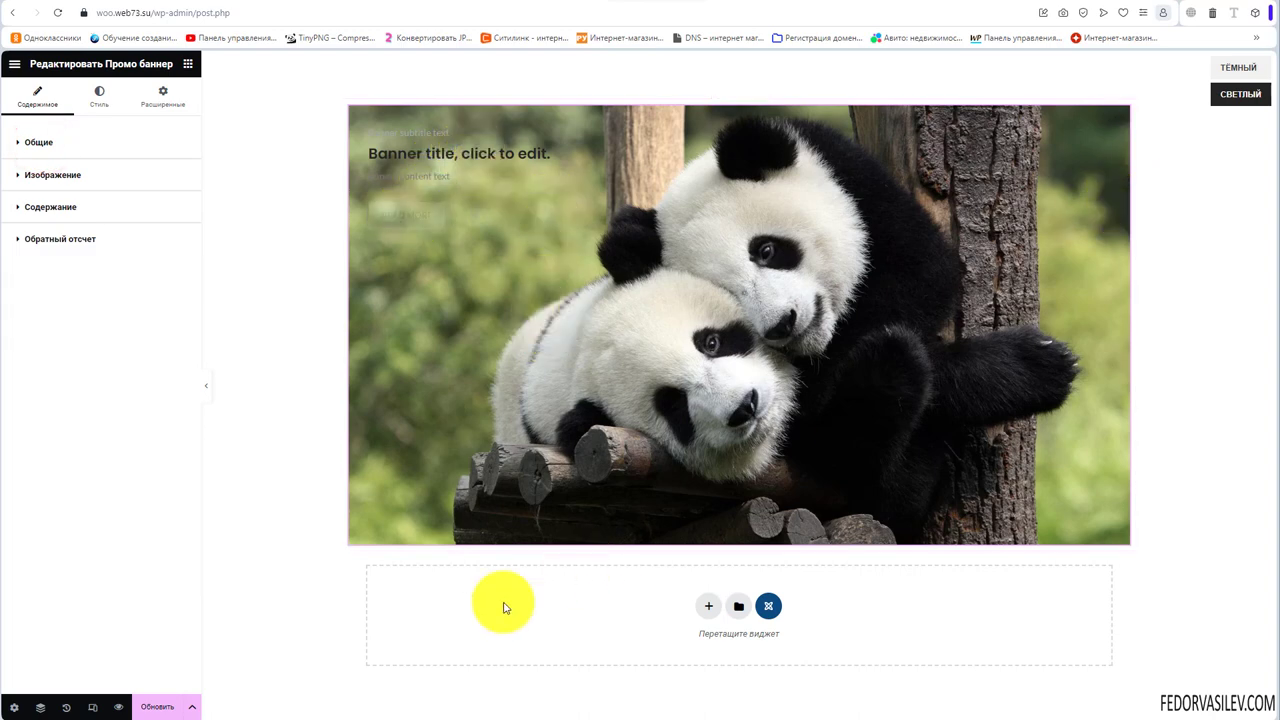
pyautogui.click(157, 708)
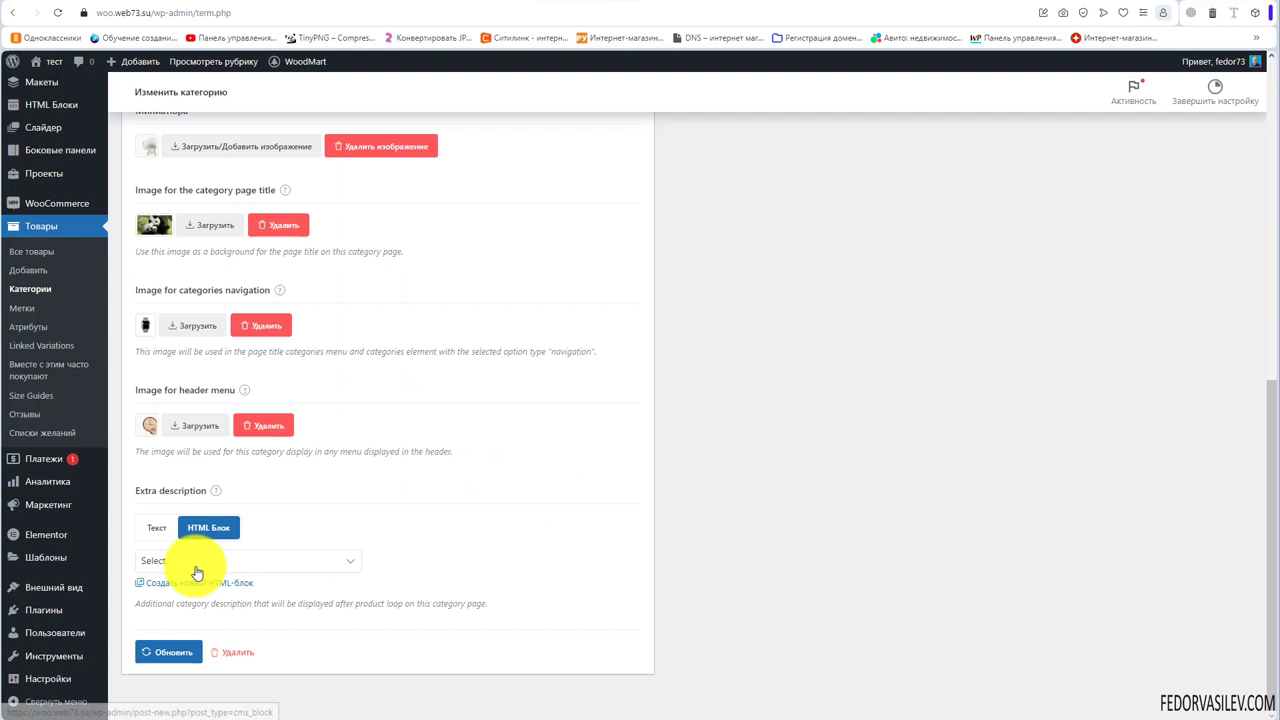
# Assign the HTML block "для категорий ак." to the Аксессуары category's extra description and update the category.
pyautogui.click(166, 565)
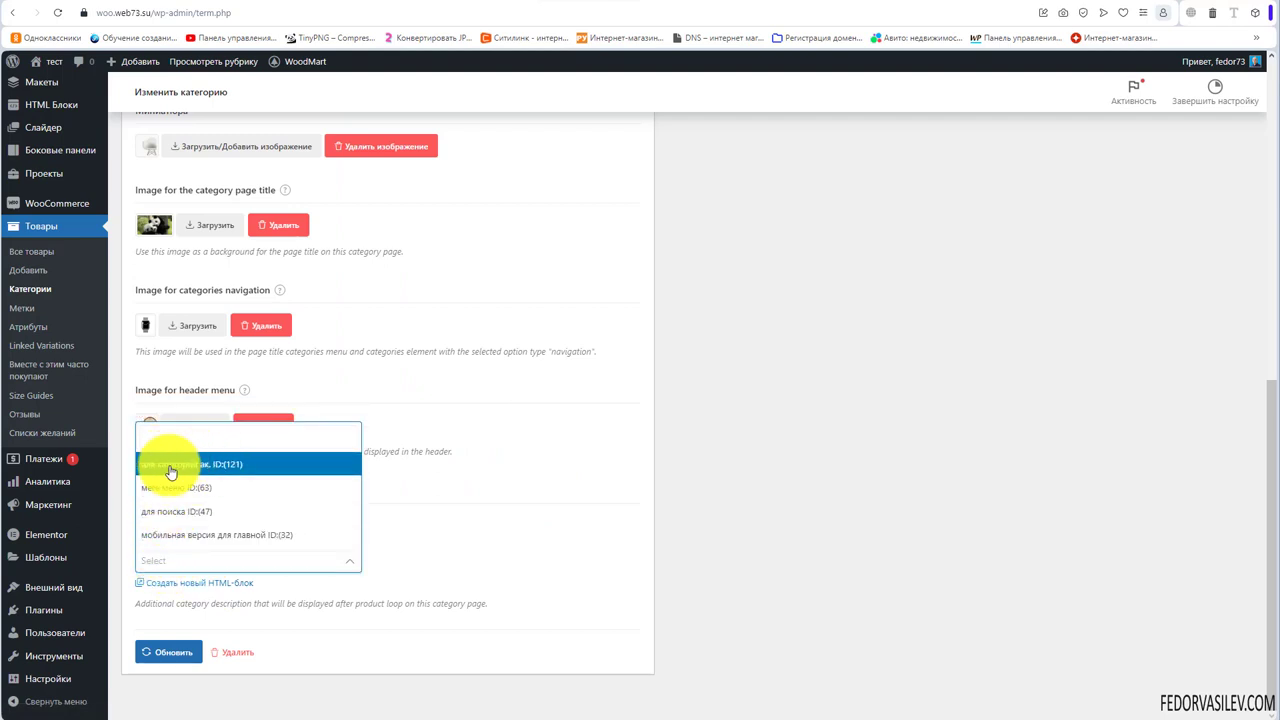
pyautogui.click(205, 467)
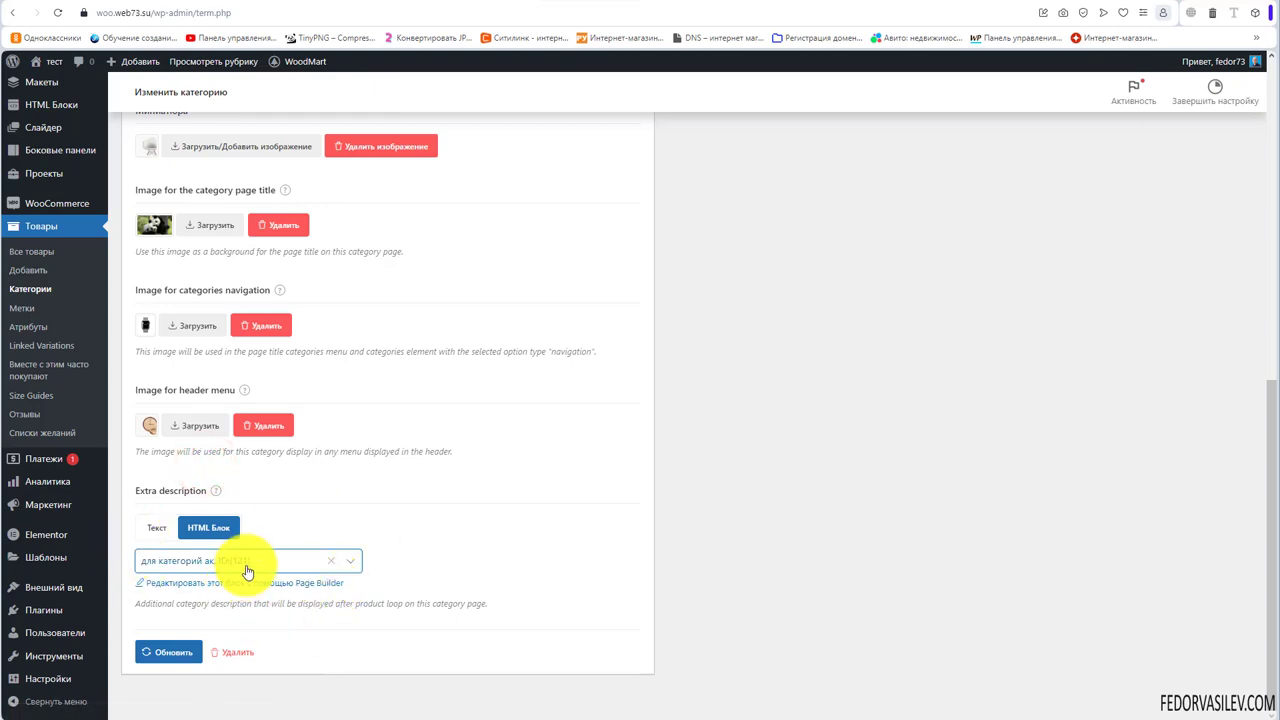
pyautogui.click(166, 653)
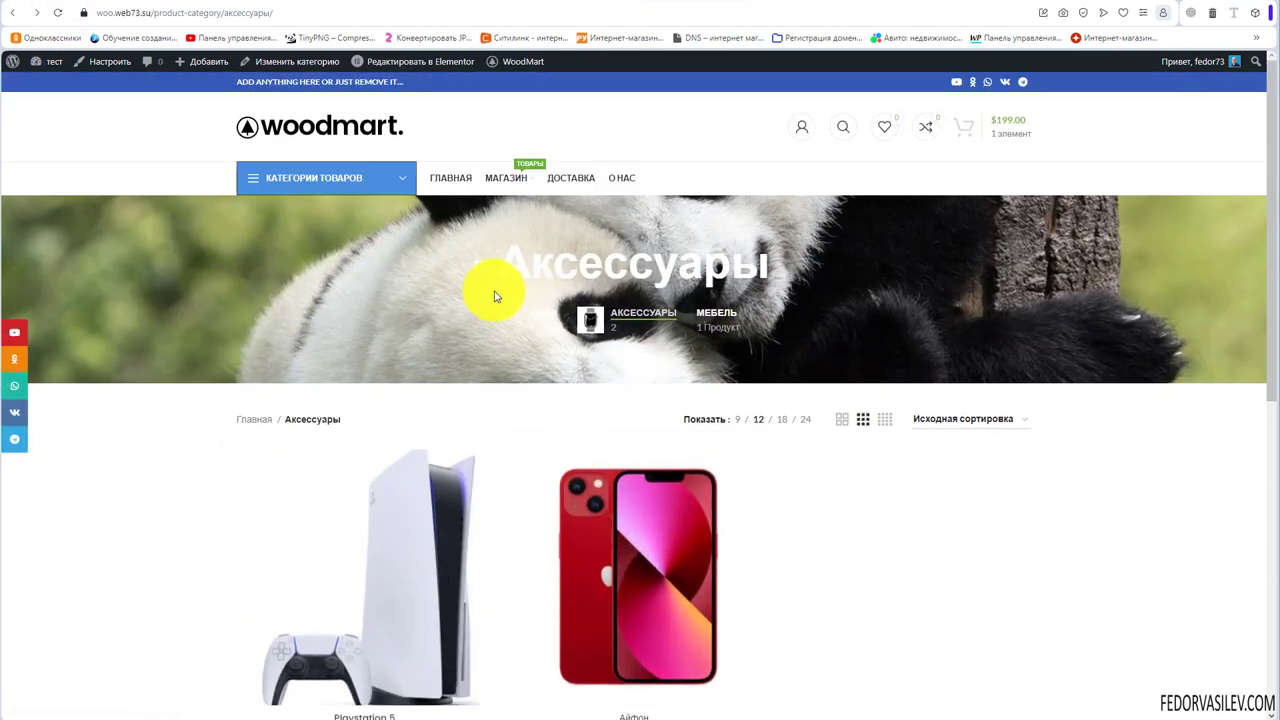
# Examine how the panda promo banner is placed relative to the products on the storefront's Аксессуары category page.
pyautogui.doubleClick(493, 269)
pyautogui.scroll(-5, 806, 374)
pyautogui.scroll(-2, 818, 355)
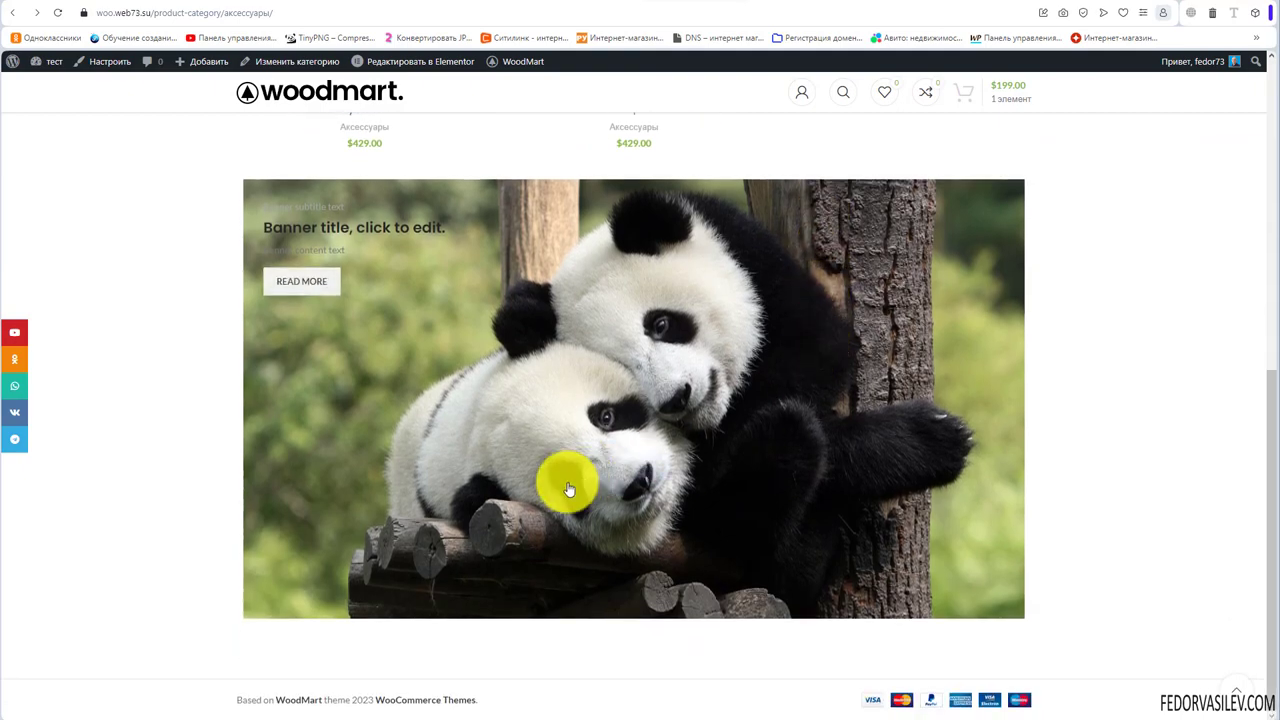
pyautogui.scroll(3, 155, 438)
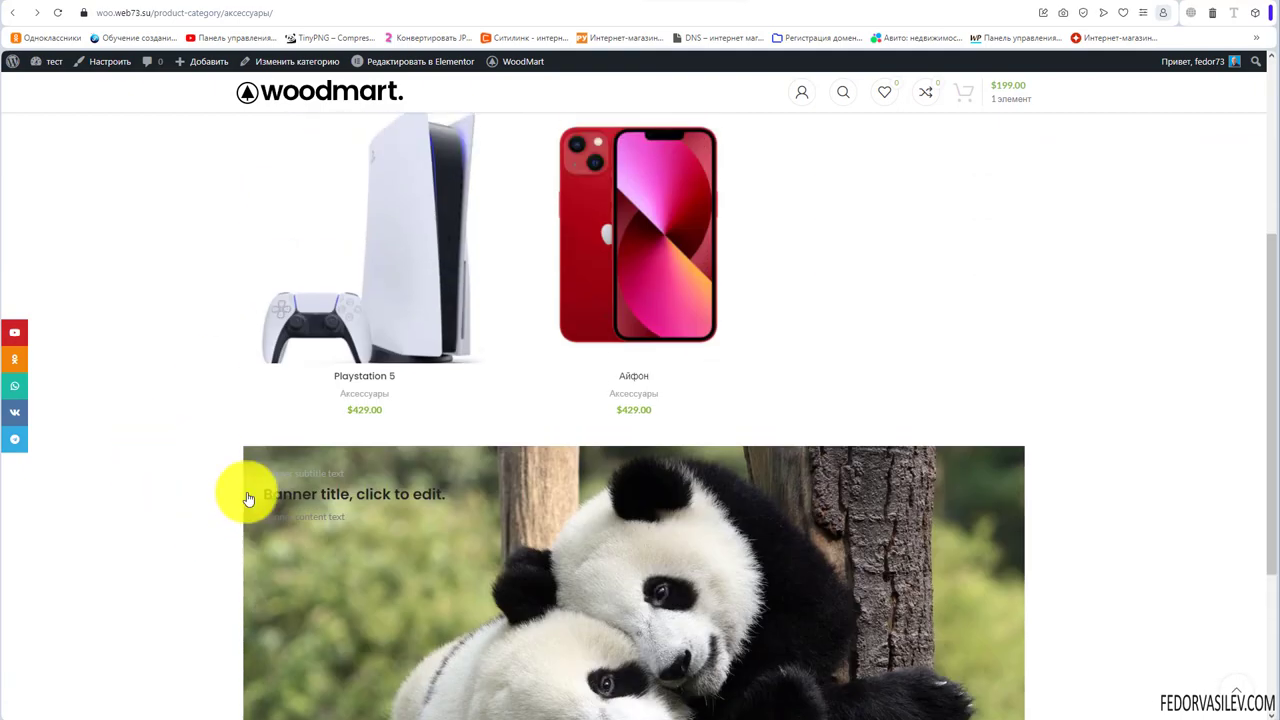
pyautogui.scroll(-2, 293, 469)
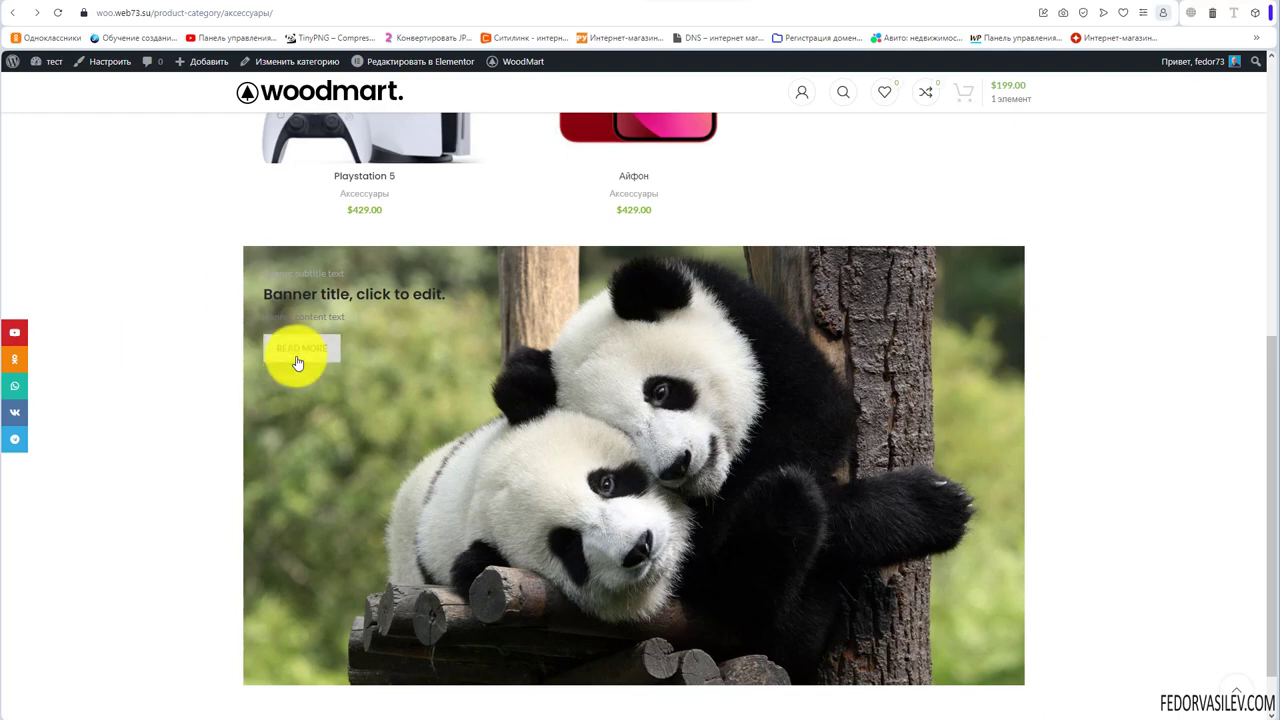
pyautogui.scroll(3, 140, 426)
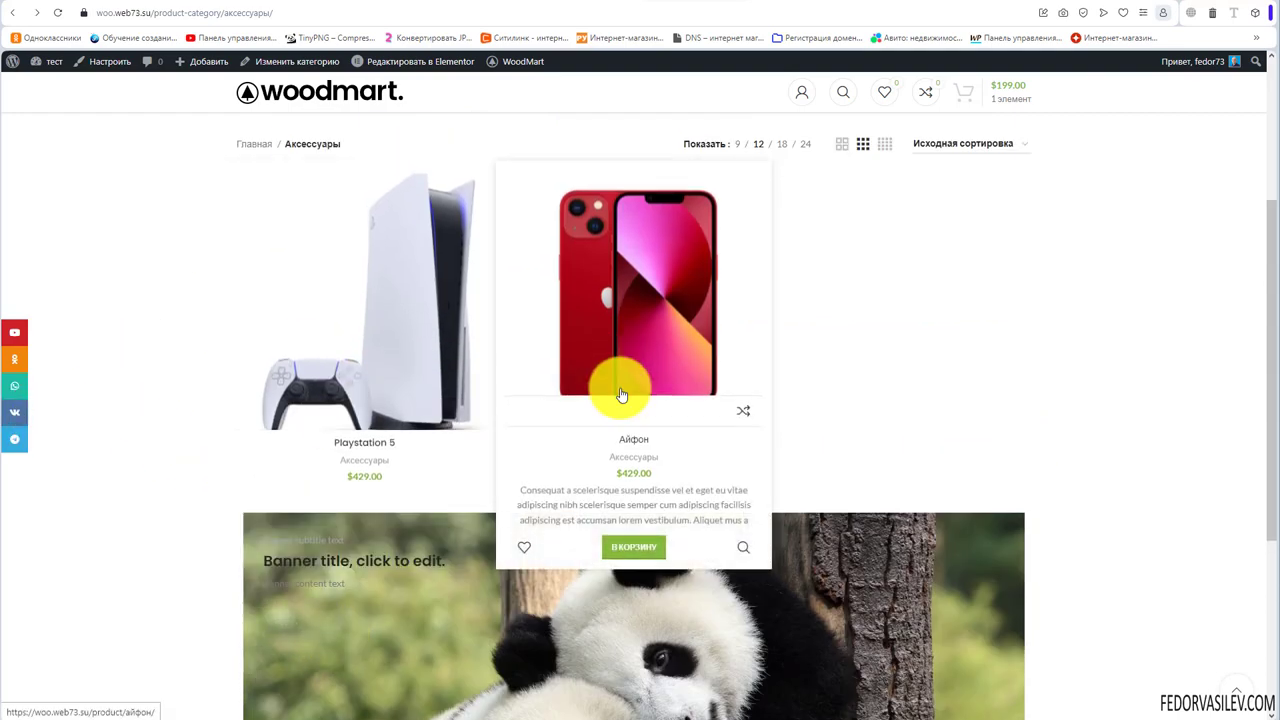
pyautogui.scroll(-2, 403, 349)
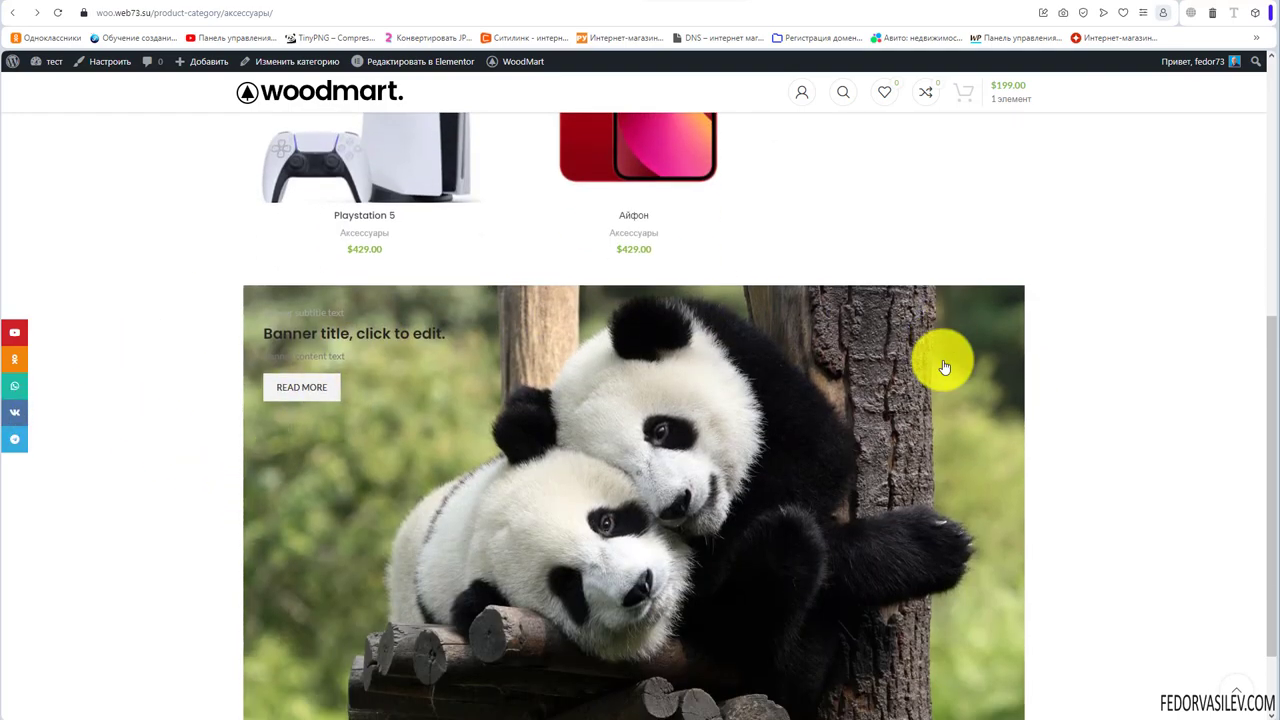
pyautogui.scroll(-1, 943, 450)
pyautogui.scroll(4, 446, 597)
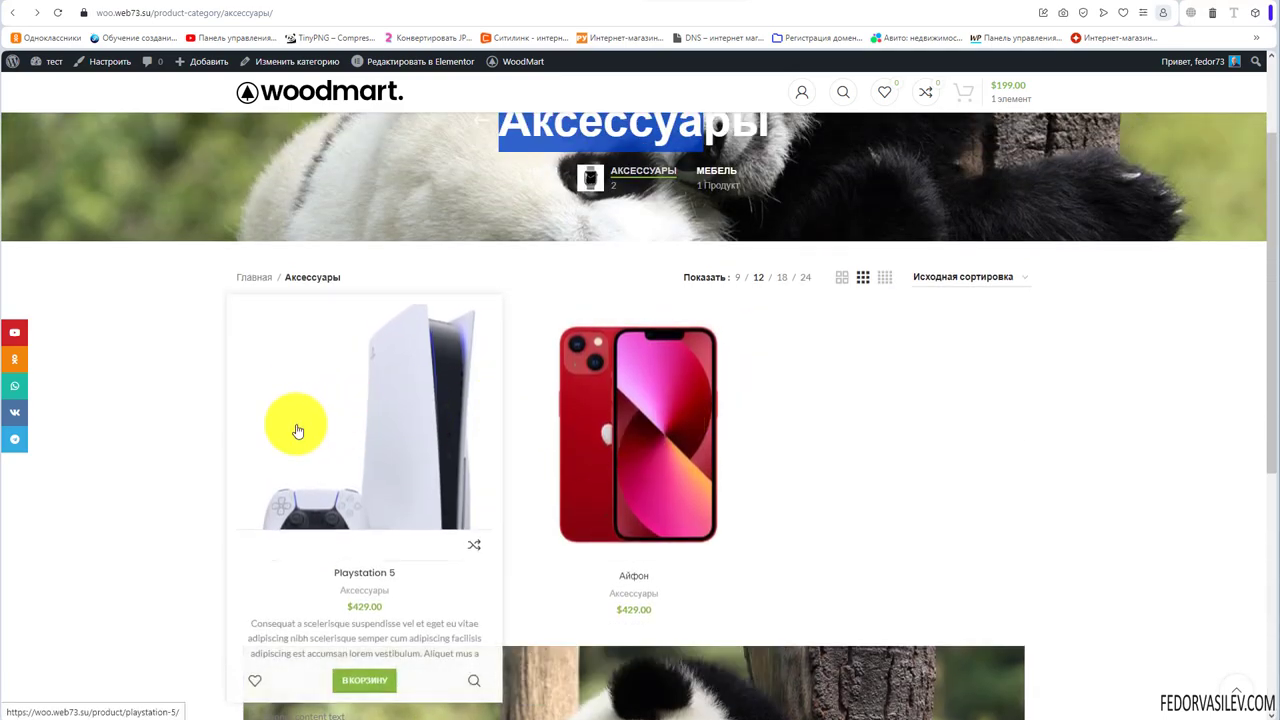
pyautogui.scroll(-2, 760, 450)
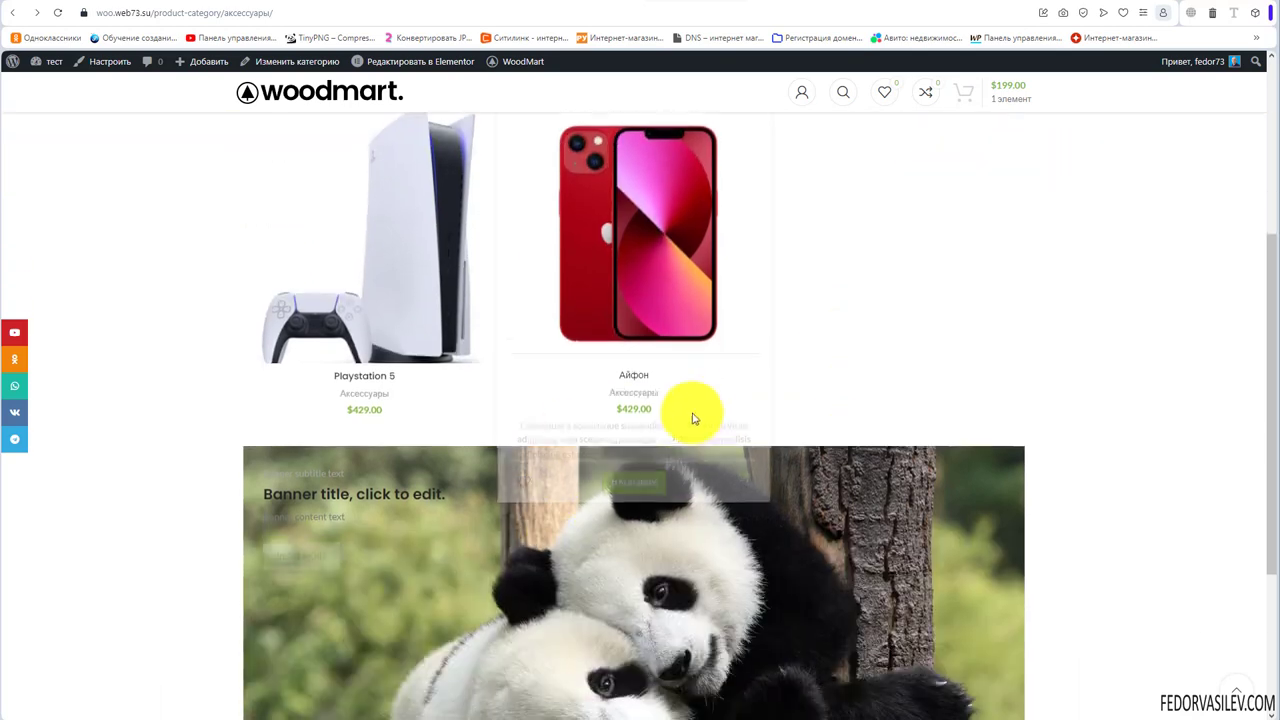
pyautogui.scroll(-2, 420, 350)
pyautogui.scroll(-1, 500, 300)
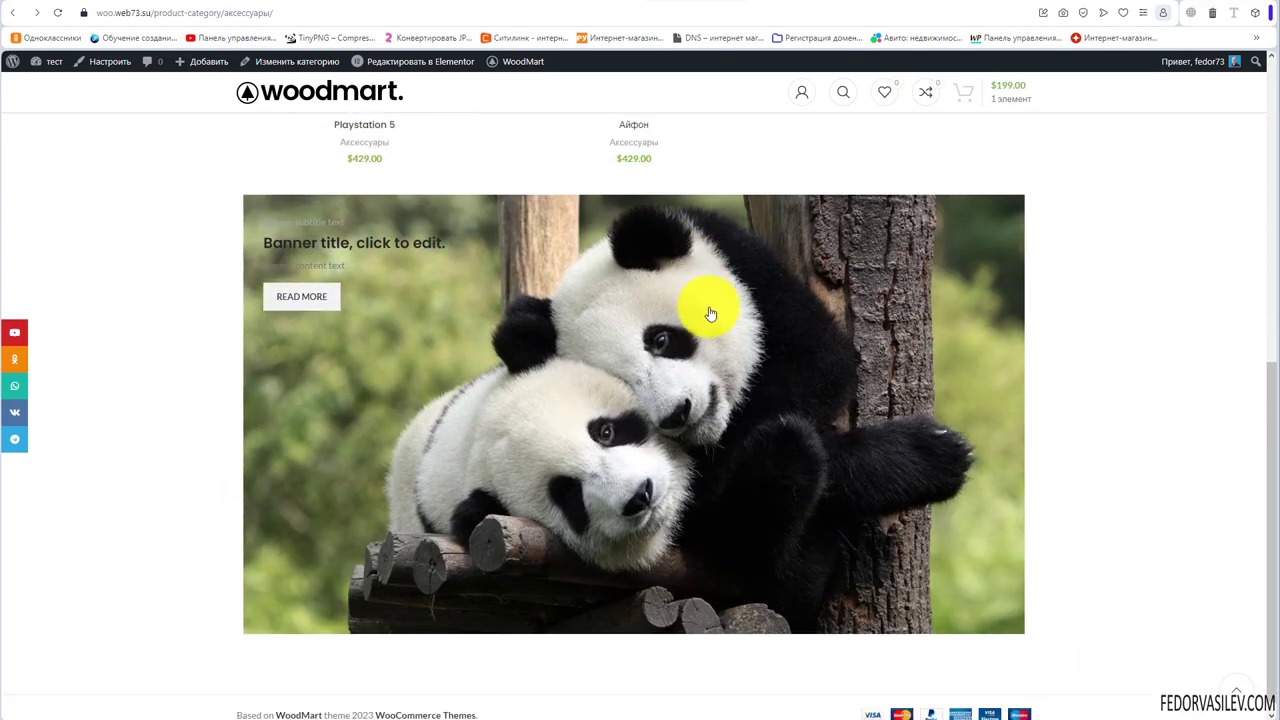